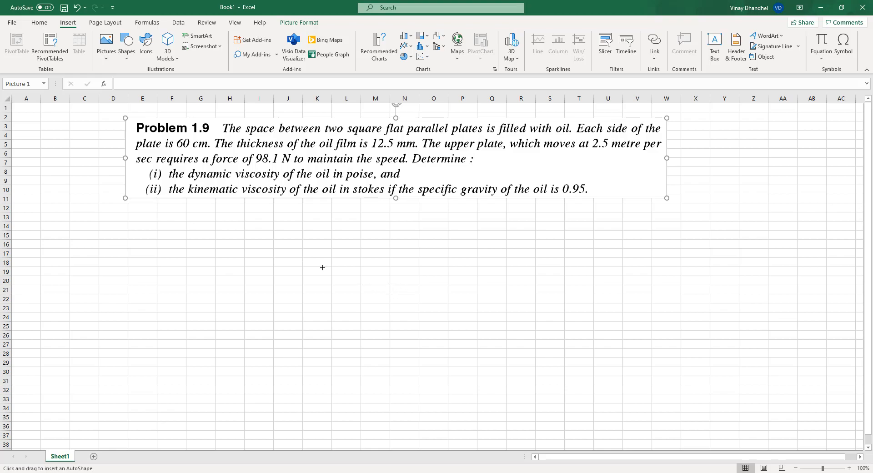
# Draw a rounded rectangle about 1.75" high and 11.58" wide below the problem statement and apply the white-filled, blue-outlined shape style
pyautogui.moveTo(131, 212); pyautogui.dragTo(639, 288)
pyautogui.click(301, 36)
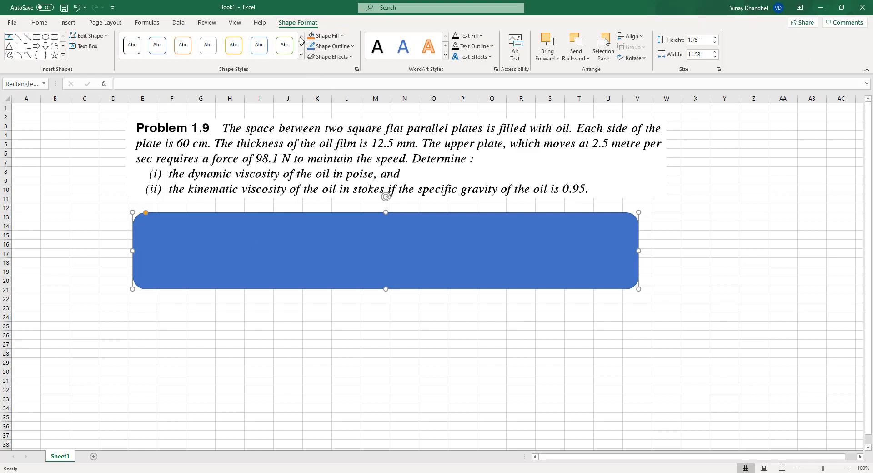
pyautogui.click(155, 49)
# Write in the box "shear stress = μ*du/dy = force/area" and, on a second line, "kinematic viscosity = dynamic viscosity/density of the fluid"
pyautogui.click(234, 225)
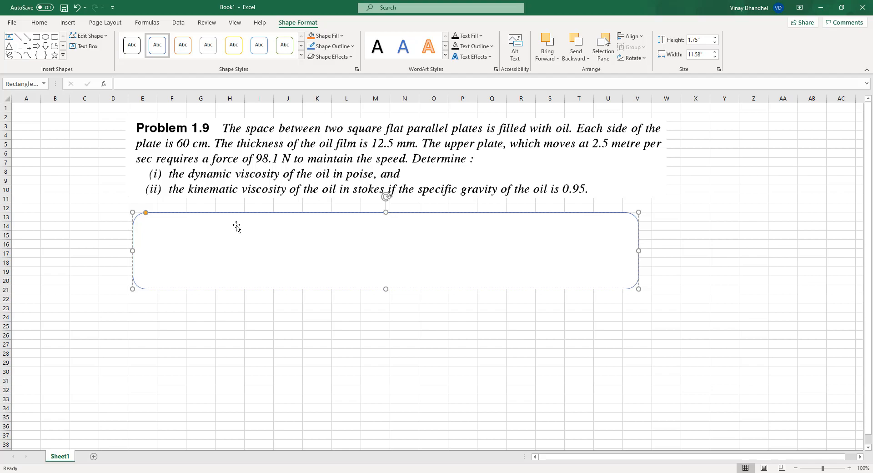
pyautogui.write('shear stress =')
pyautogui.click(67, 23)
pyautogui.click(844, 45)
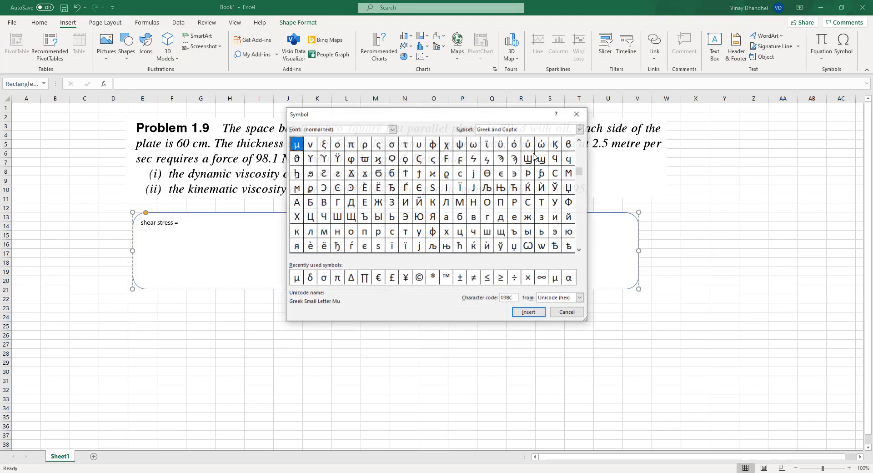
pyautogui.click(527, 313)
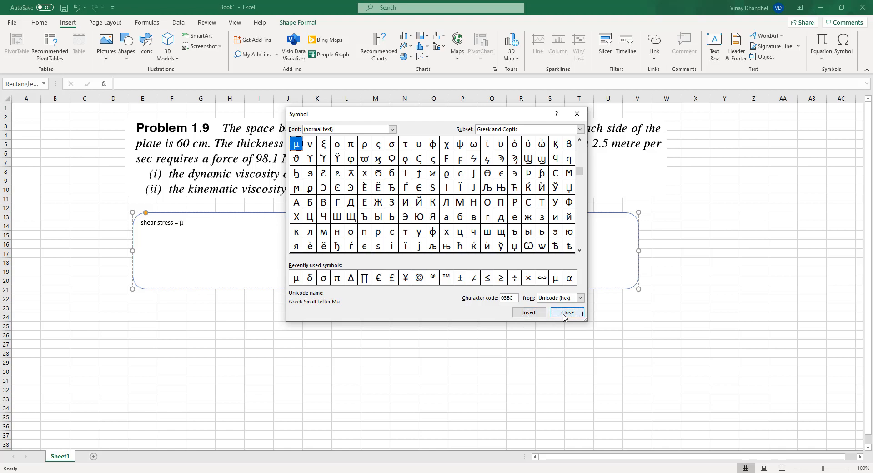
pyautogui.click(566, 313)
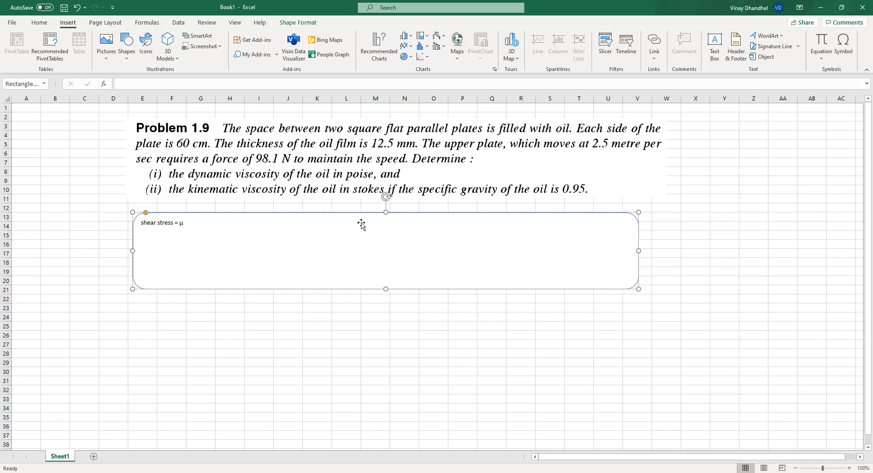
pyautogui.write('*du/dy = force/area ;')
pyautogui.press('BackSpace')
pyautogui.write('kinematic viscosity')
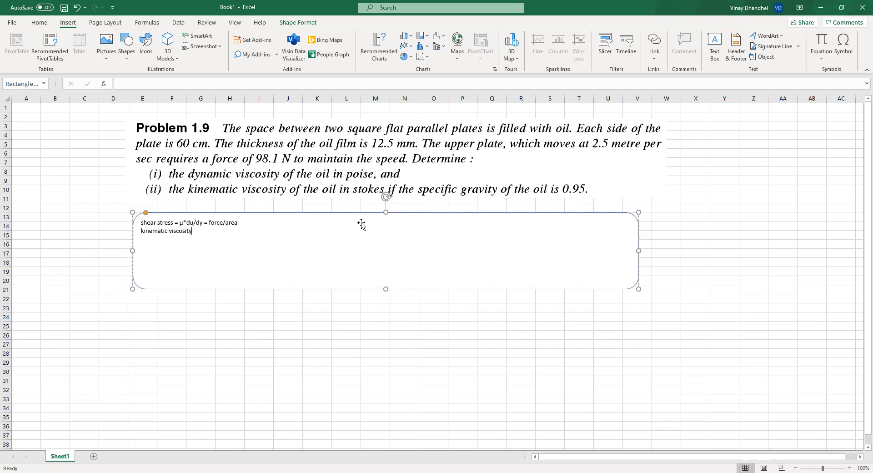
pyautogui.write(' = dynamic viscosity/density of the fluid')
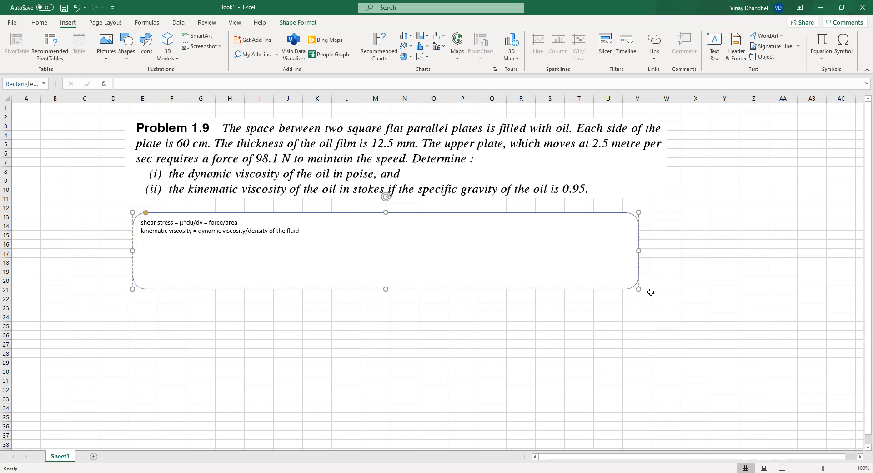
# Shrink the formula box to slightly wider than its text and move it under the problem statement, spanning about columns J to P
pyautogui.moveTo(639, 288); pyautogui.dragTo(322, 277)
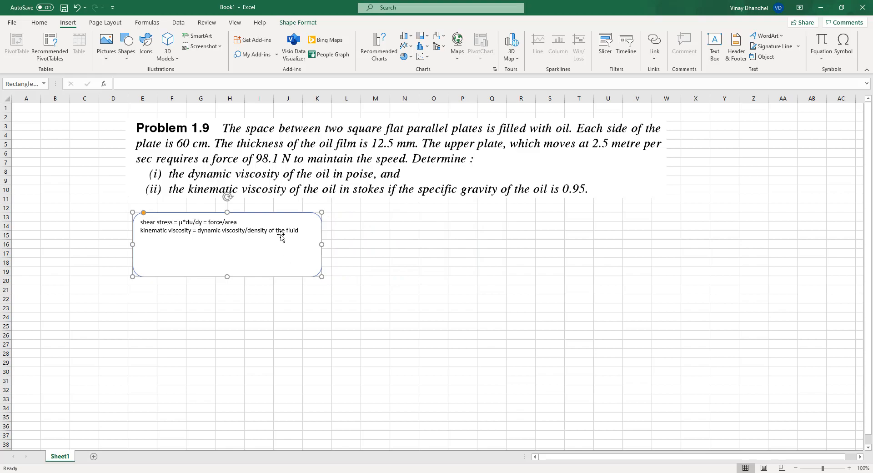
pyautogui.moveTo(281, 246); pyautogui.dragTo(429, 234)
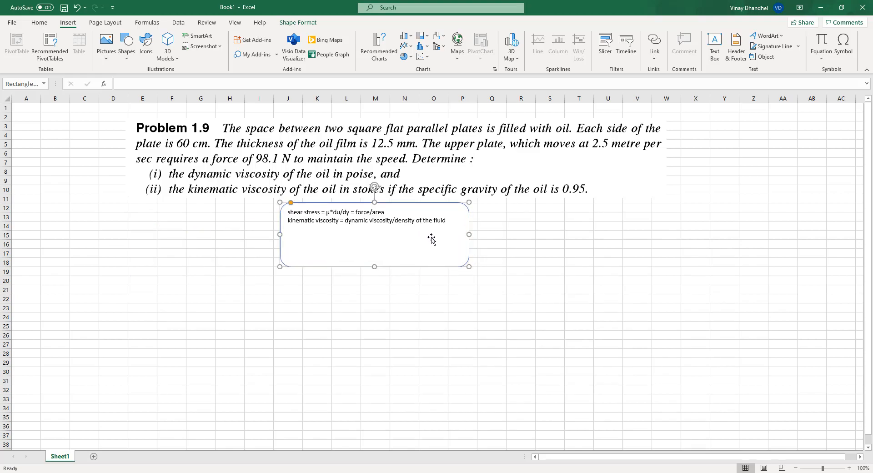
# Label E20 "area of plate", compute =.6*.6 in E21, and widen column E to fit the label
pyautogui.click(146, 282)
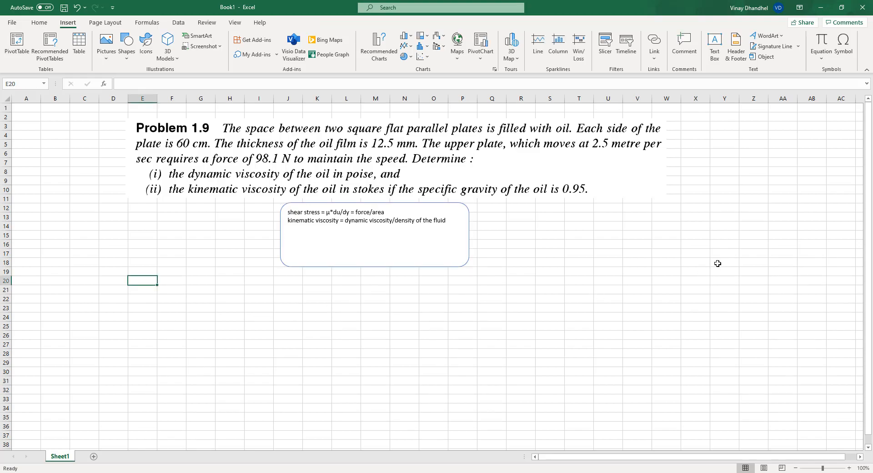
pyautogui.write('area')
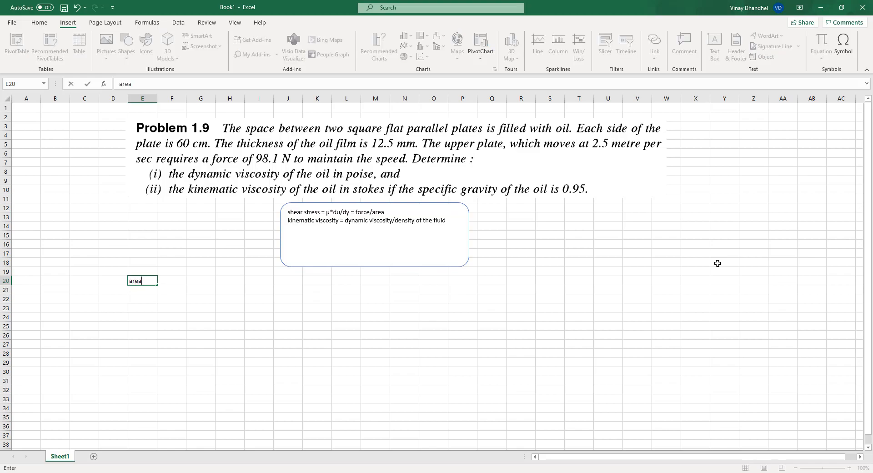
pyautogui.write(' of plate')
pyautogui.press('Return')
pyautogui.write('=')
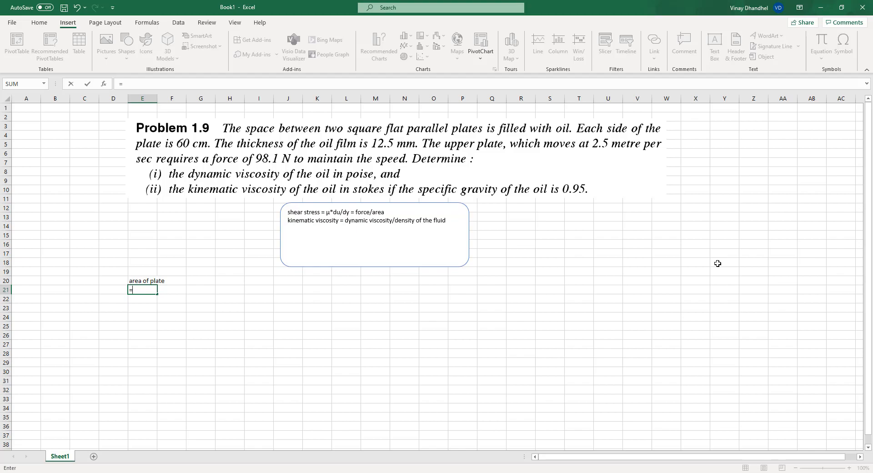
pyautogui.write('.6*.6')
pyautogui.press('Return')
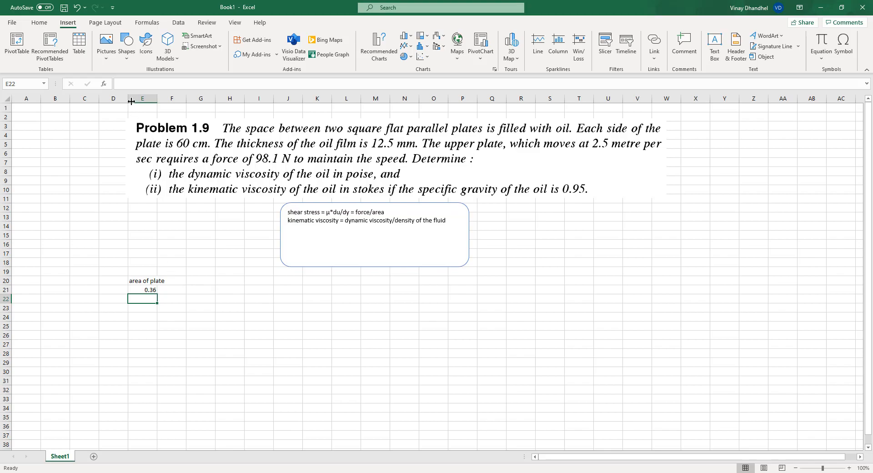
pyautogui.moveTo(127, 99); pyautogui.dragTo(160, 99)
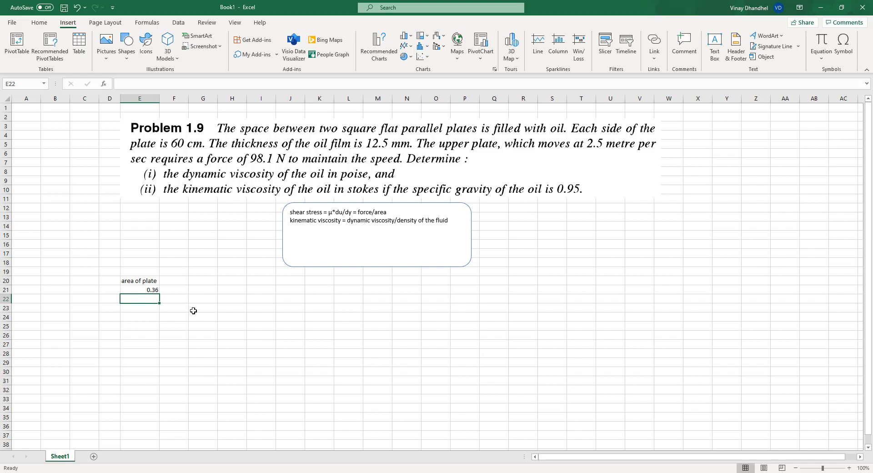
# Label F20 "dy" and enter the oil film thickness in metres as =12.5/1000 in F21
pyautogui.click(181, 281)
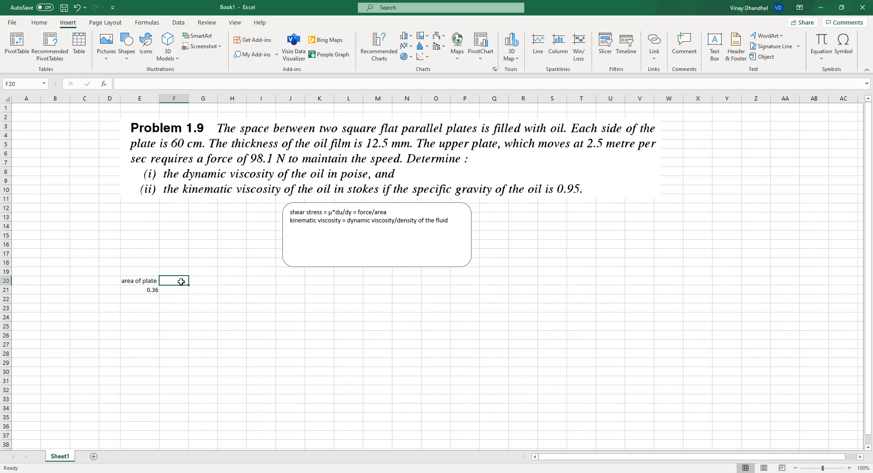
pyautogui.write('dy')
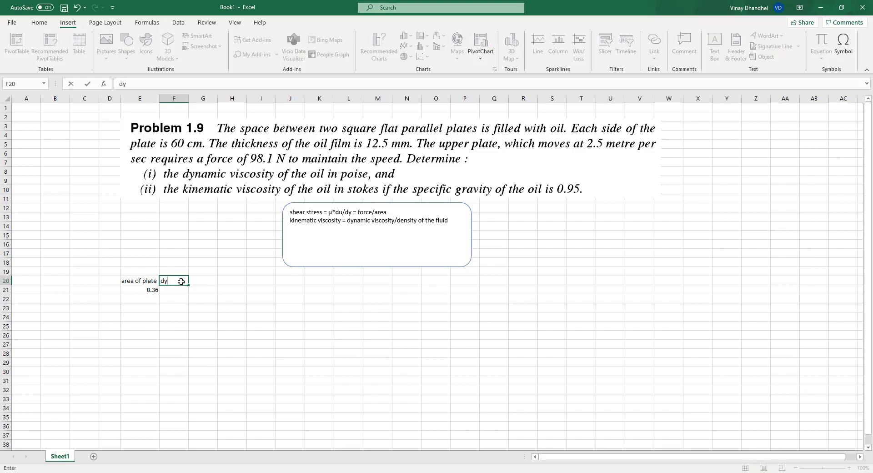
pyautogui.press('Return')
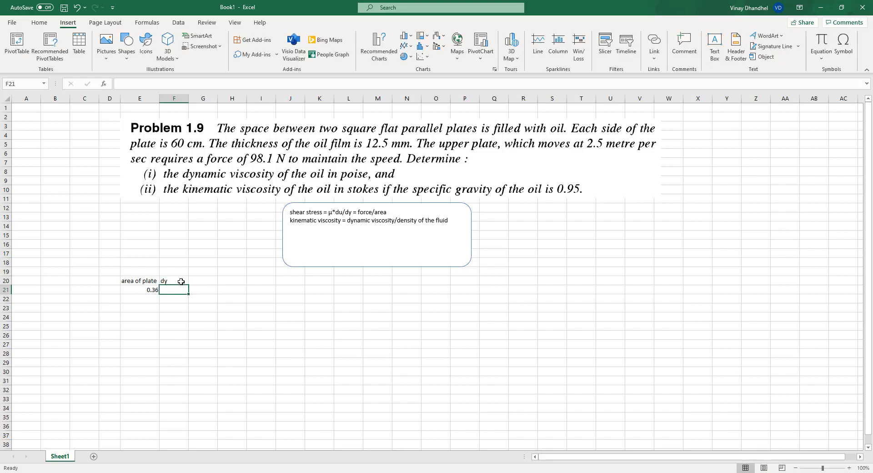
pyautogui.write('=')
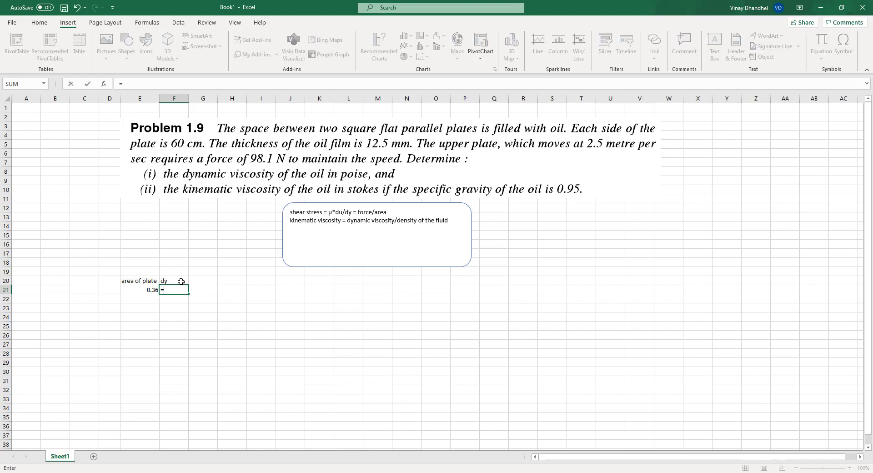
pyautogui.write('12.5/1000')
pyautogui.press('Return')
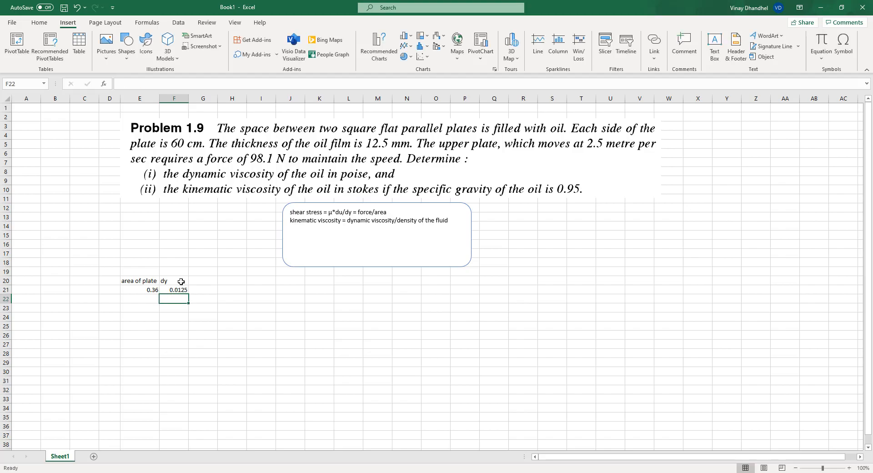
# Label G20 "du" and enter the plate velocity 2.5 in G21
pyautogui.press('Up')
pyautogui.press('Right')
pyautogui.press('Up')
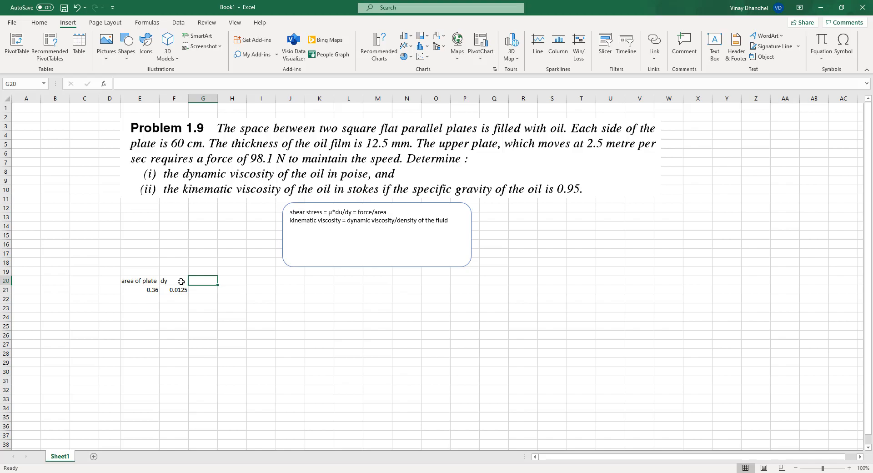
pyautogui.write('du')
pyautogui.press('Return')
pyautogui.write('2.5')
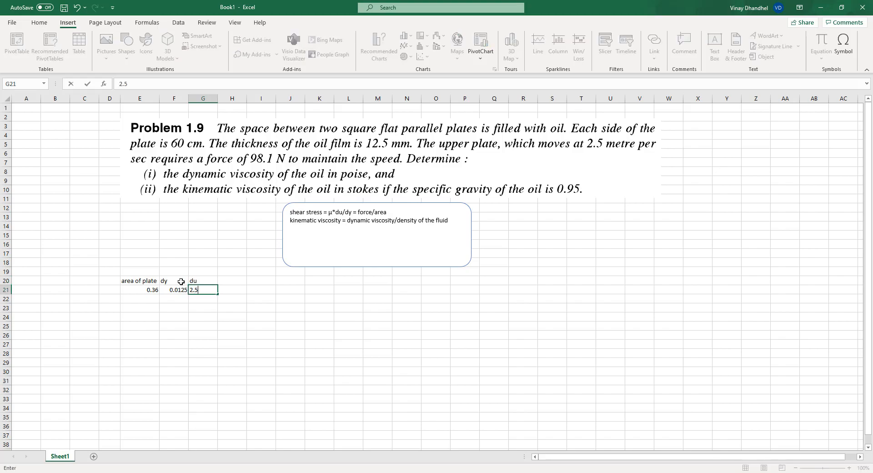
pyautogui.press('Tab')
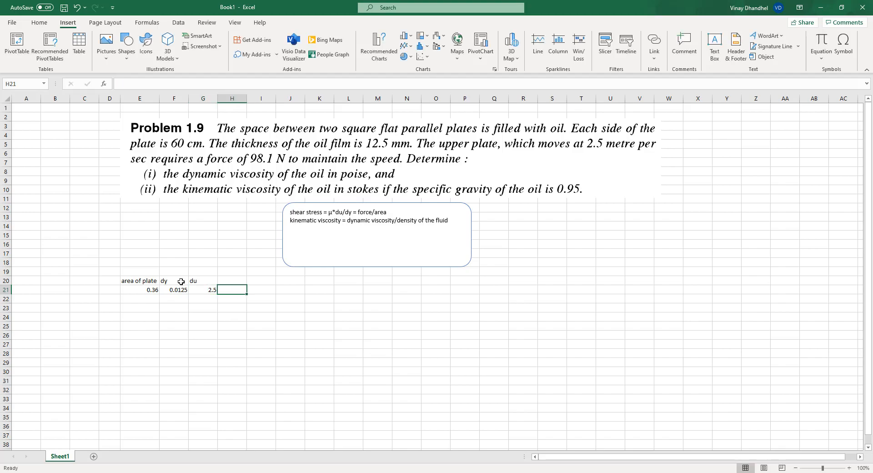
# Label H20 "force" and enter 98.1 in H21
pyautogui.press('Up')
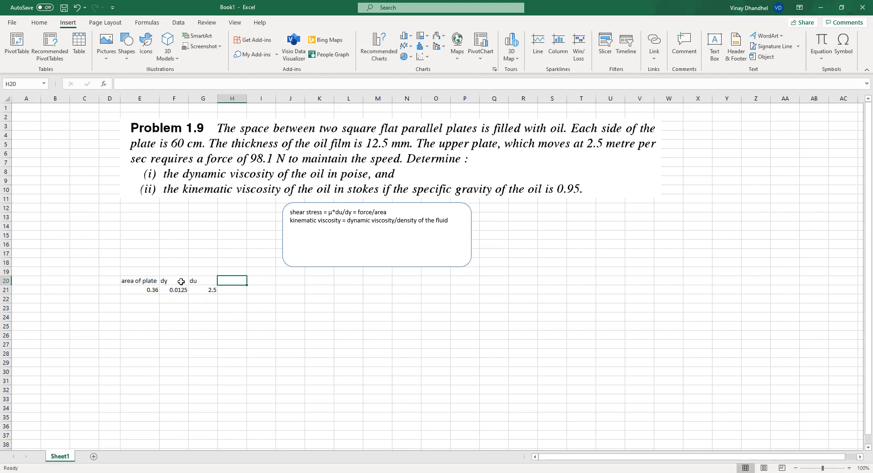
pyautogui.write('force')
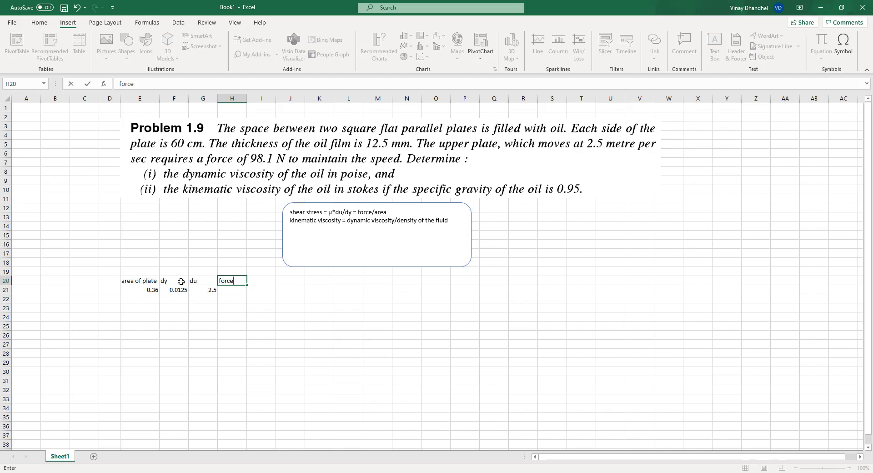
pyautogui.press('Return')
pyautogui.write('98.1')
pyautogui.press('Up')
# Label I20 "shear stress", compute force over area as =H21/E21 in I21, and widen column I to fit the label
pyautogui.press('Right')
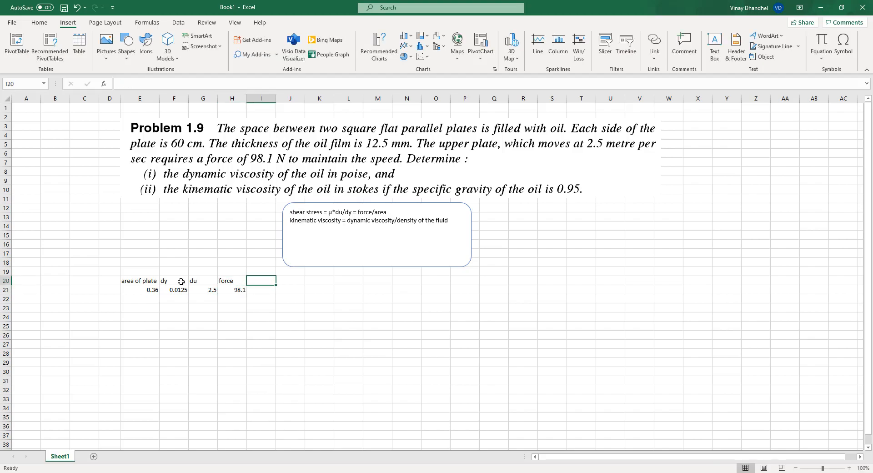
pyautogui.write('shear')
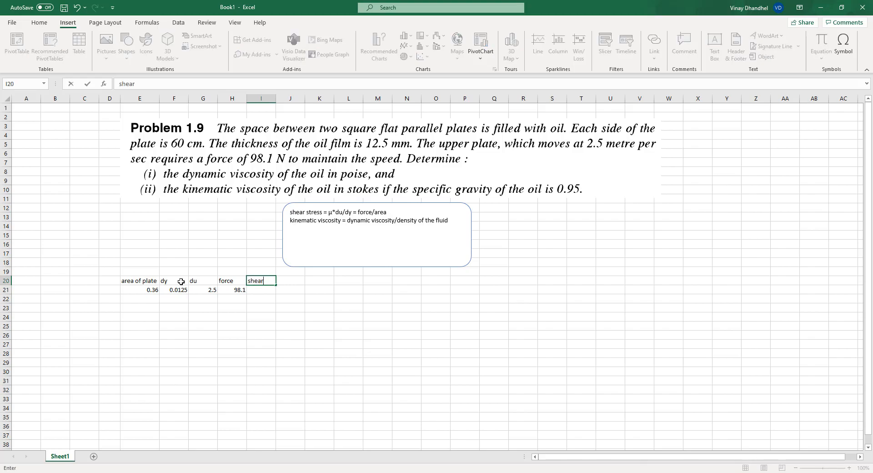
pyautogui.write(' stress')
pyautogui.press('Return')
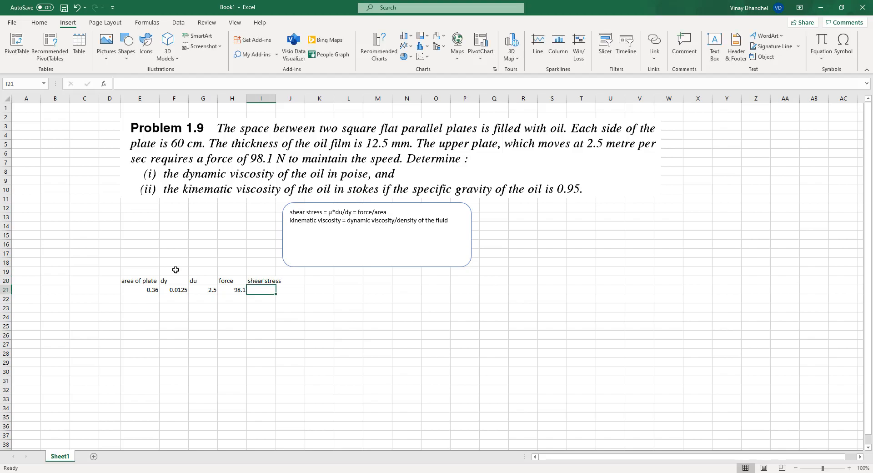
pyautogui.write('=')
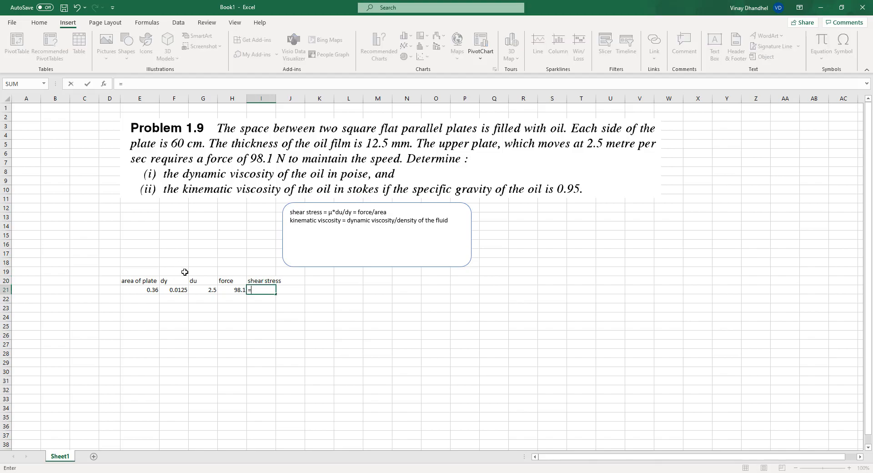
pyautogui.click(230, 291)
pyautogui.write('/')
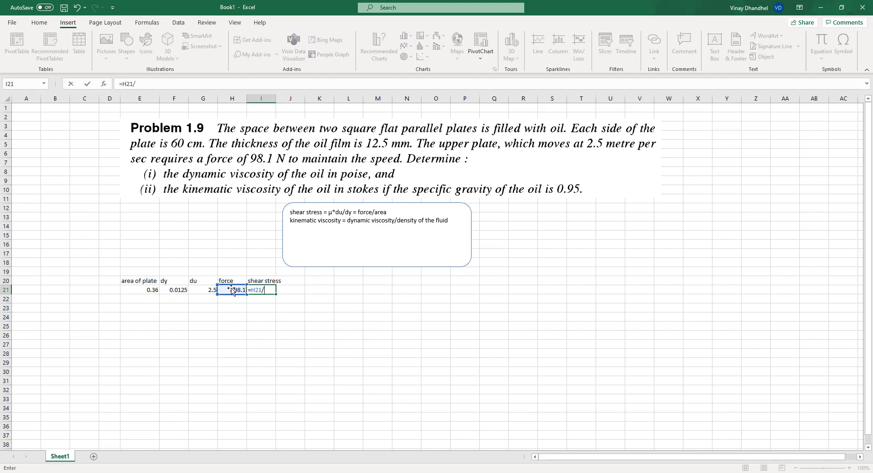
pyautogui.click(154, 291)
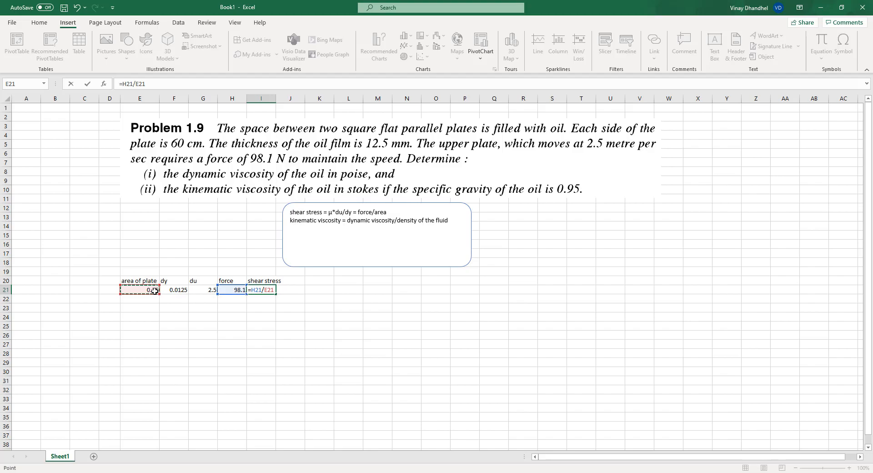
pyautogui.press('Return')
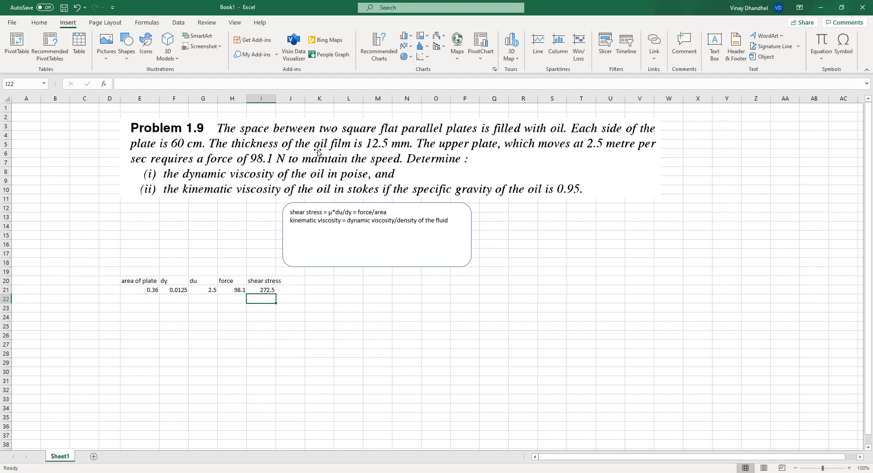
pyautogui.moveTo(276, 99); pyautogui.dragTo(292, 101)
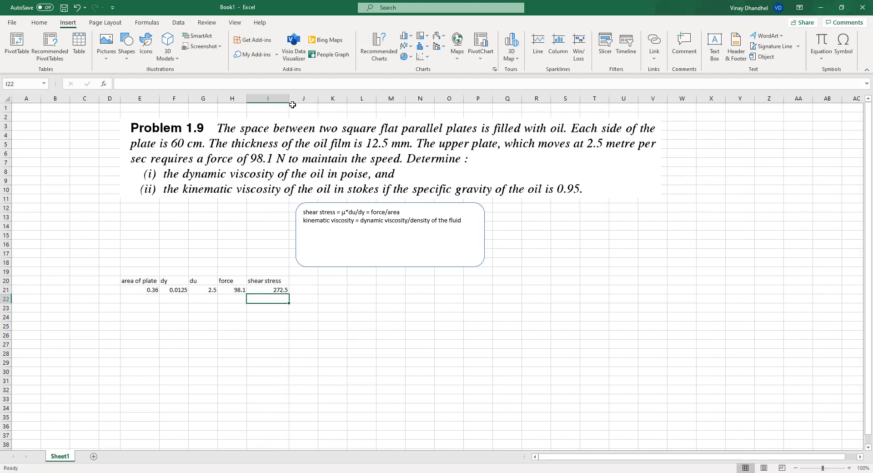
# Label cell J20 "dynamic viscosity"
pyautogui.click(309, 282)
pyautogui.write('dynamic c')
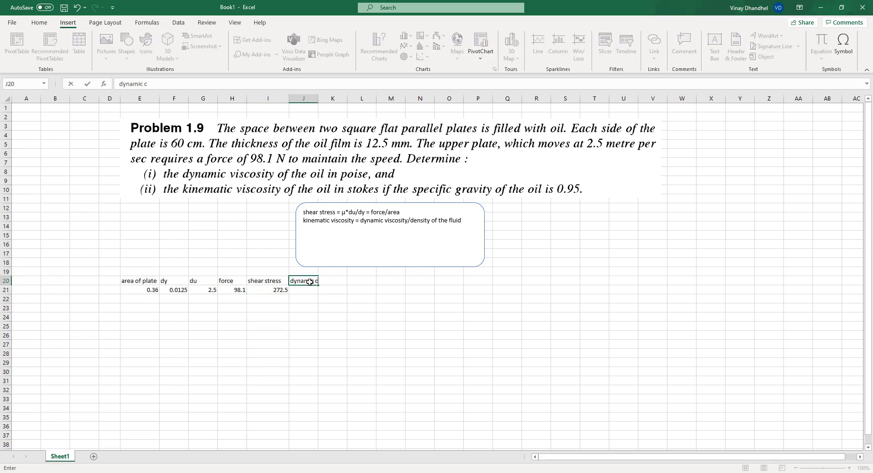
pyautogui.press('BackSpace')
pyautogui.write('vic')
pyautogui.press('BackSpace')
pyautogui.write('scosity')
pyautogui.press('Return')
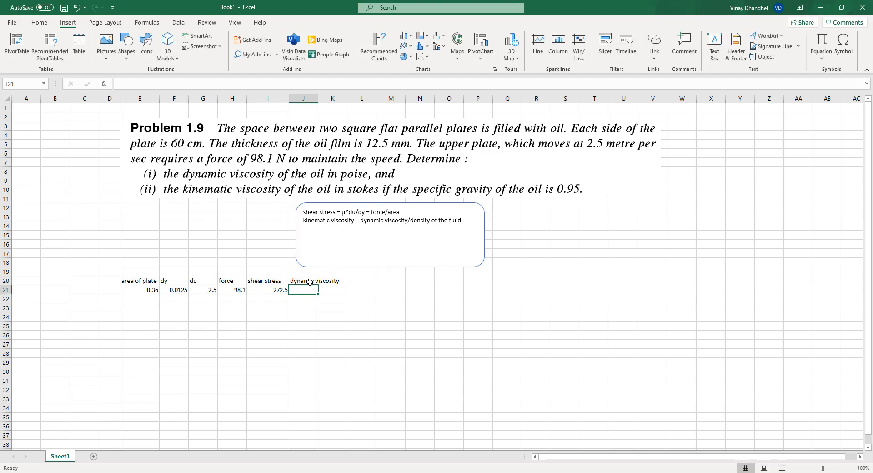
# Compute the dynamic viscosity in J21 as shear stress times dy over du with =I21*F21/G21
pyautogui.write('=')
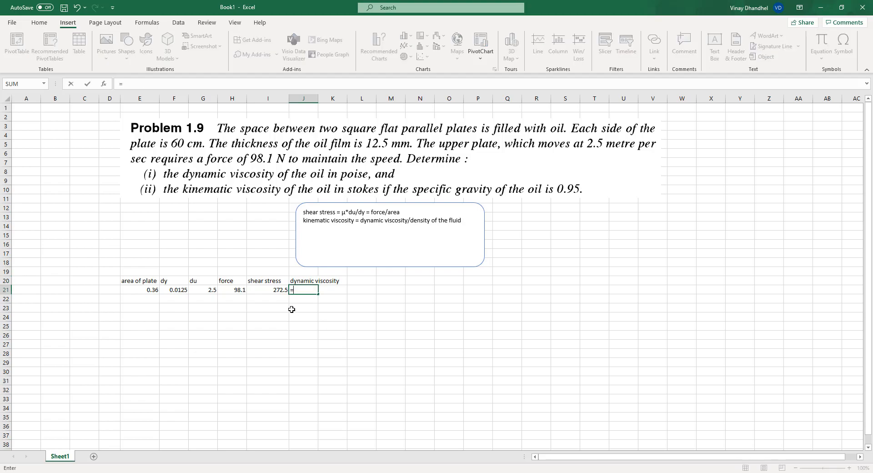
pyautogui.click(277, 293)
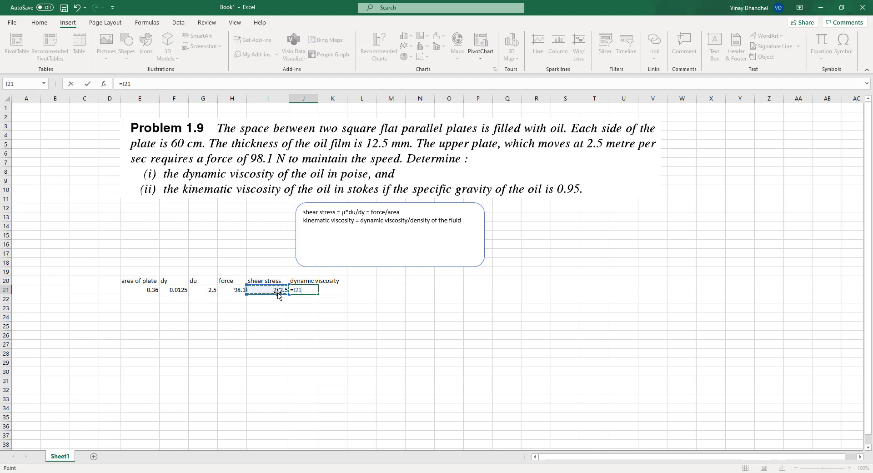
pyautogui.write('*')
pyautogui.click(178, 289)
pyautogui.write('/')
pyautogui.click(212, 289)
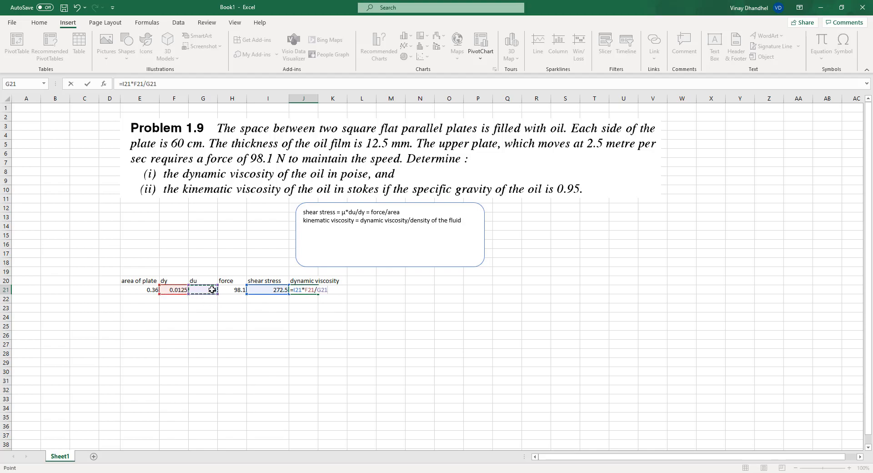
pyautogui.press('Return')
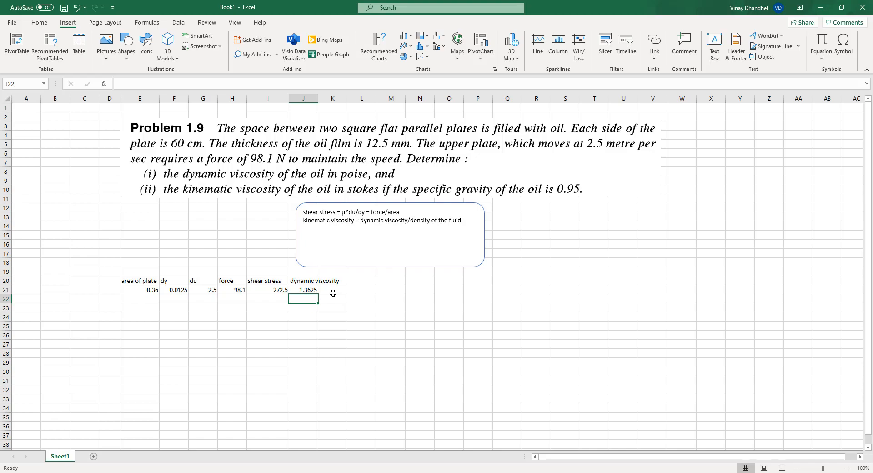
# Add the line "dynamic viscosity = 1.3625 Ns/m^2 = 13.625 poises" below the formulas in the rounded text box
pyautogui.click(339, 235)
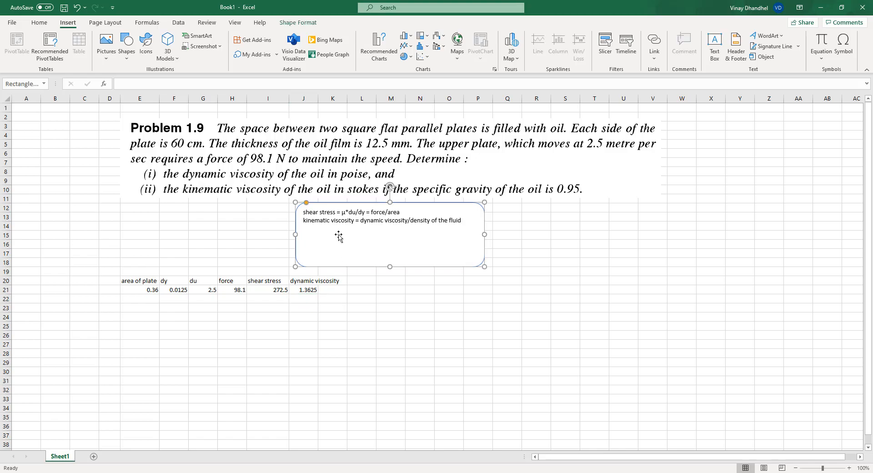
pyautogui.click(466, 225)
pyautogui.press('Return')
pyautogui.write('dynamic viscosity')
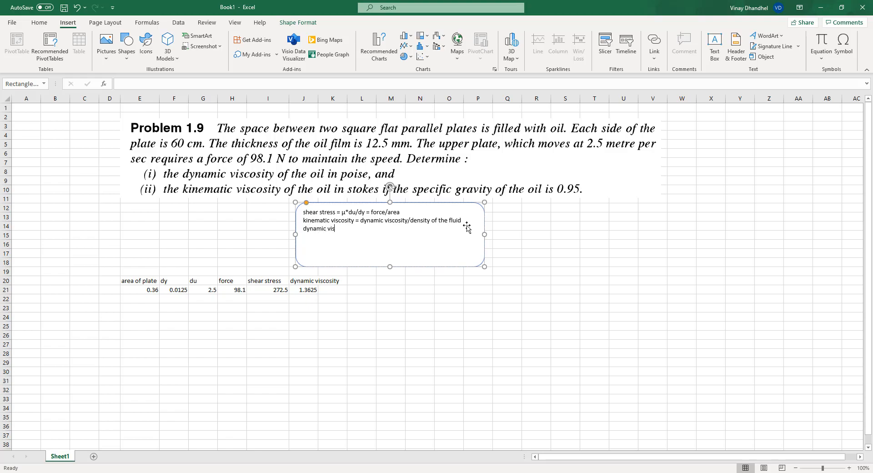
pyautogui.write(' in poise')
pyautogui.press('BackSpace')
pyautogui.press('BackSpace')
pyautogui.press('BackSpace')
pyautogui.press('BackSpace')
pyautogui.press('BackSpace')
pyautogui.press('BackSpace')
pyautogui.press('BackSpace')
pyautogui.press('BackSpace')
pyautogui.write('= 1.3625 Ns/m^2 = 13.625 po')
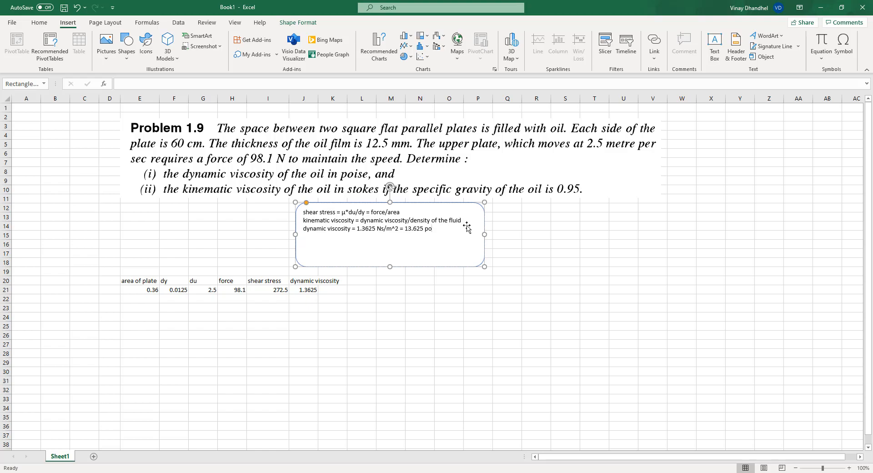
pyautogui.write('ises')
# Label K20 "kinematic viscosity" and widen columns J and K to fit their labels
pyautogui.moveTo(318, 101); pyautogui.dragTo(343, 102)
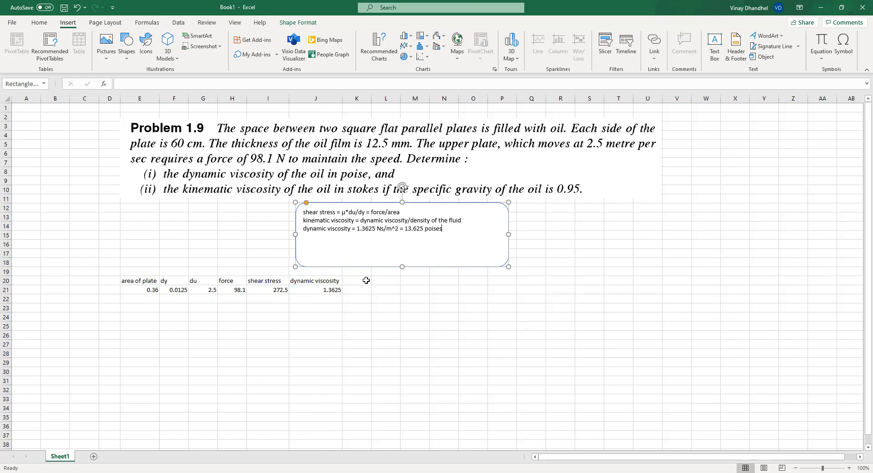
pyautogui.click(366, 281)
pyautogui.write('ki')
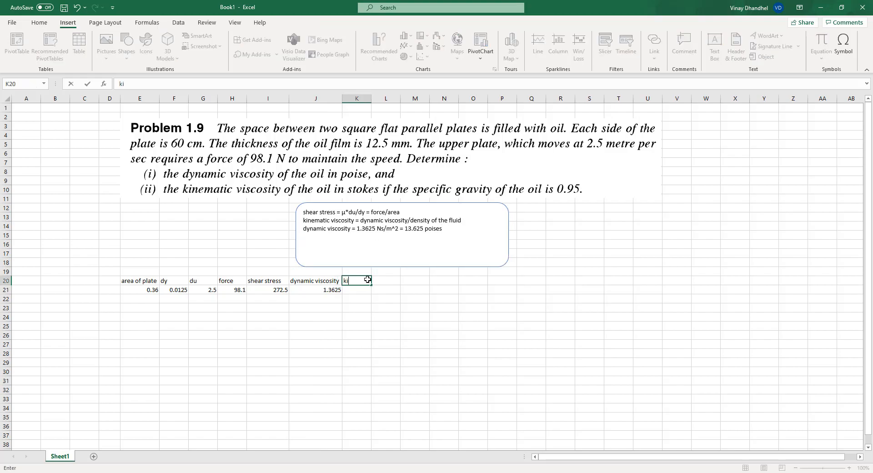
pyautogui.write('nematic viscosity')
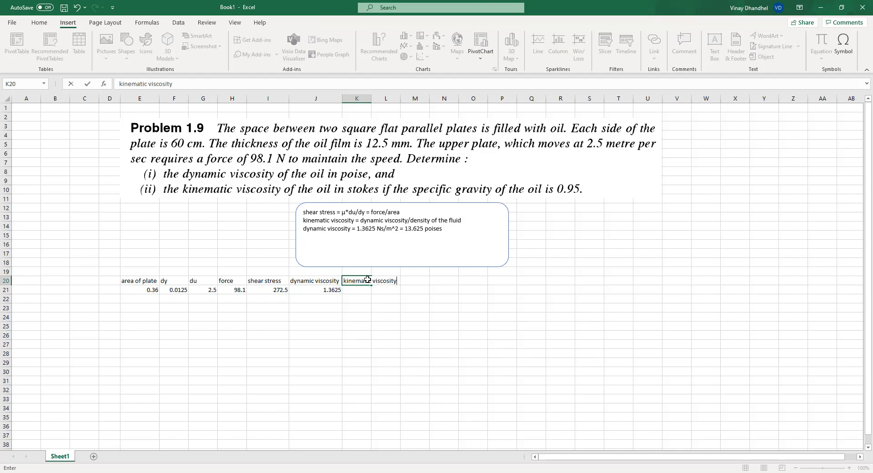
pyautogui.press('Return')
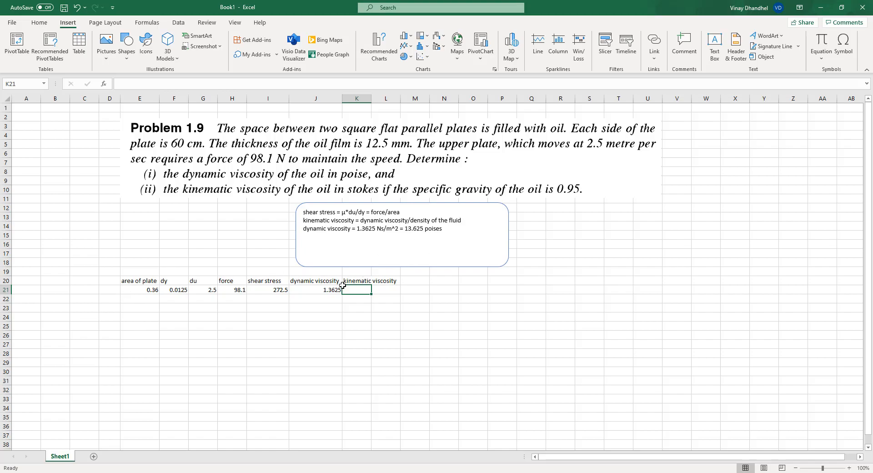
pyautogui.click(455, 232)
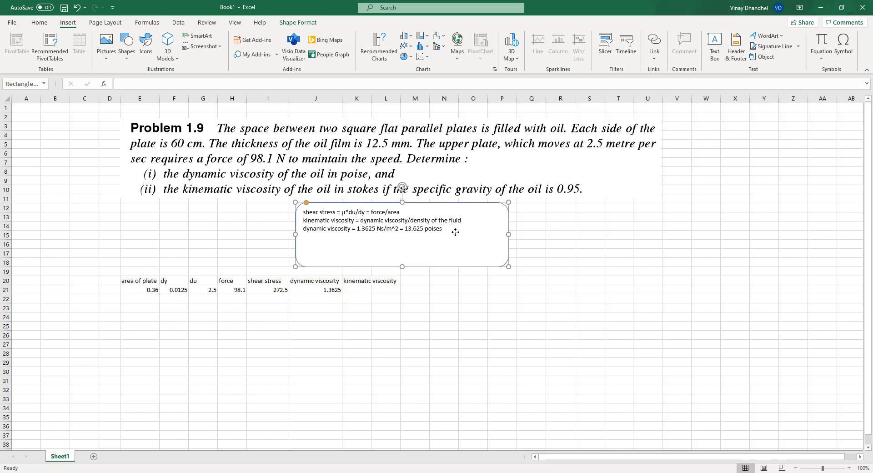
pyautogui.click(415, 282)
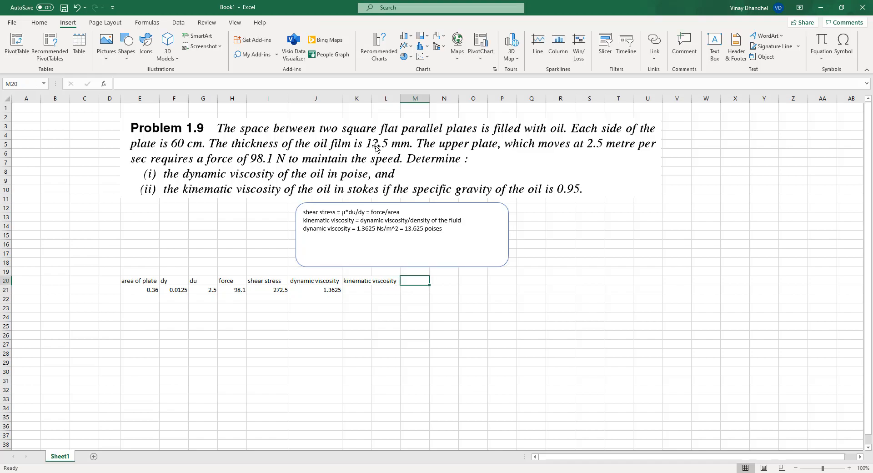
pyautogui.moveTo(371, 101); pyautogui.dragTo(397, 107)
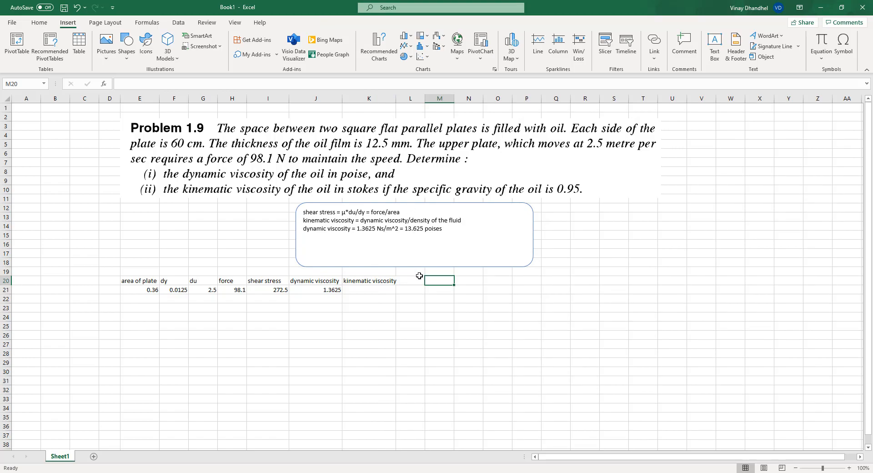
# Label M20 "specific gravity of oil" and enter .95 in M21
pyautogui.write('v')
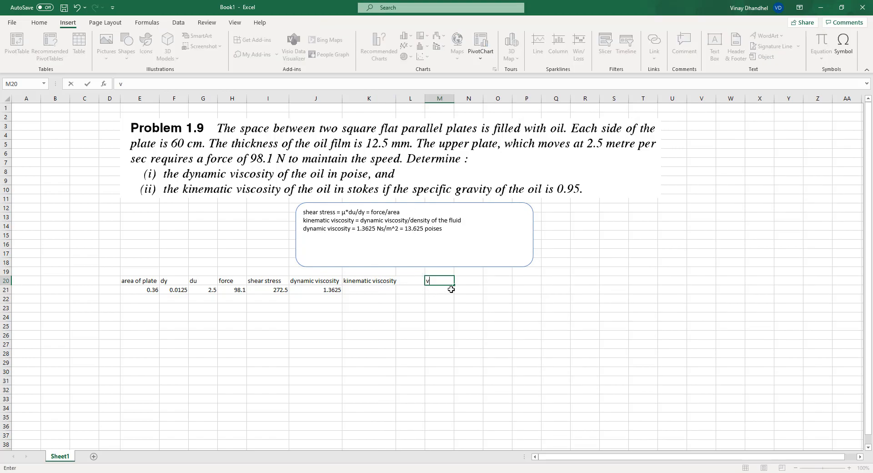
pyautogui.write('iscosity o')
pyautogui.press('BackSpace')
pyautogui.press('BackSpace')
pyautogui.press('BackSpace')
pyautogui.press('BackSpace')
pyautogui.press('BackSpace')
pyautogui.press('BackSpace')
pyautogui.press('BackSpace')
pyautogui.press('BackSpace')
pyautogui.press('BackSpace')
pyautogui.press('BackSpace')
pyautogui.press('BackSpace')
pyautogui.write('specific gravity of oil')
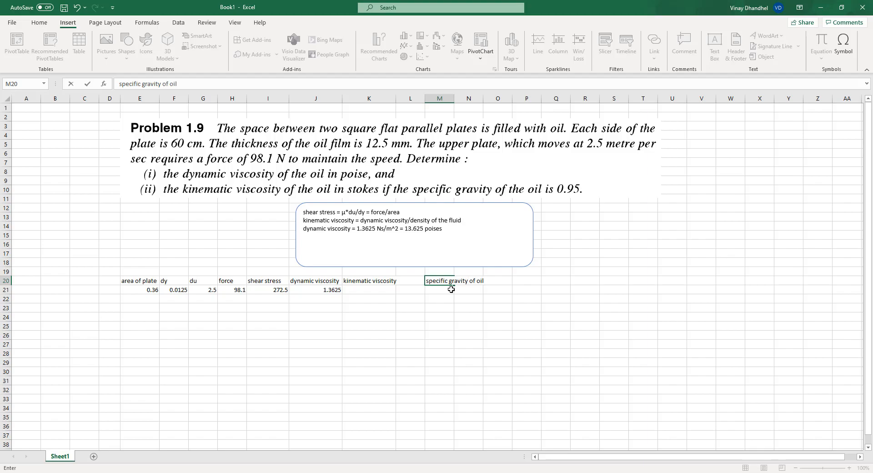
pyautogui.press('Return')
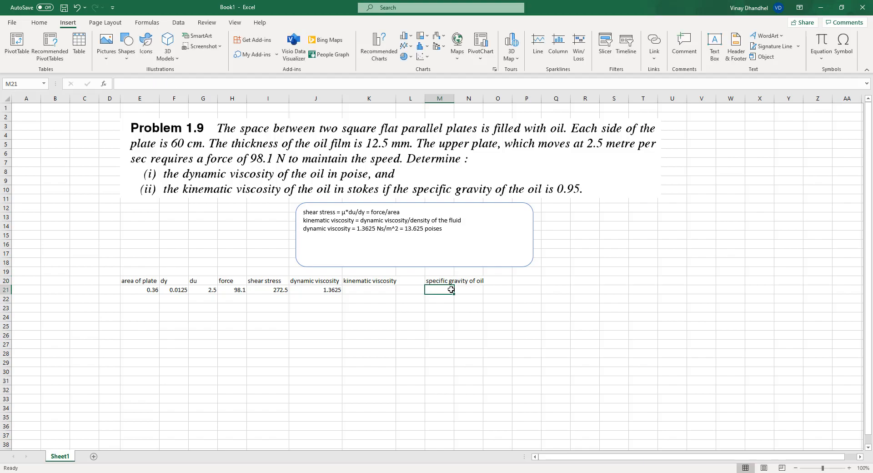
pyautogui.write('.95')
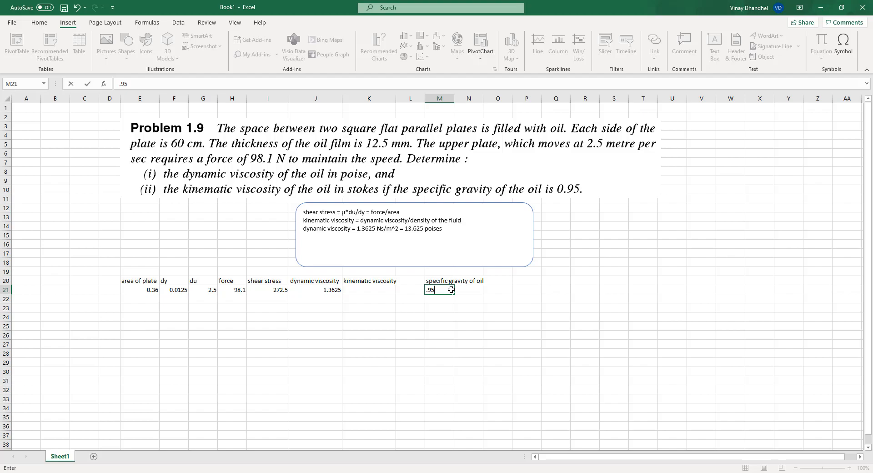
# Label N20 "density" and compute the oil's density in N21 as =.95*1000
pyautogui.press('Tab')
pyautogui.press('Up')
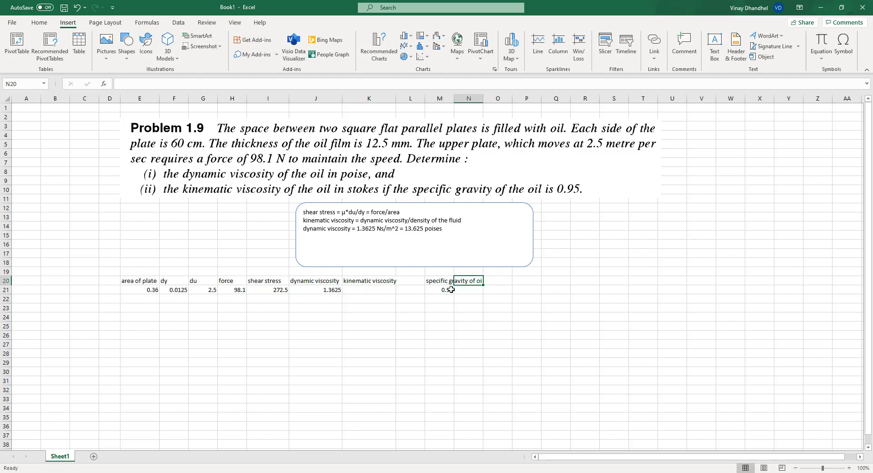
pyautogui.write('density')
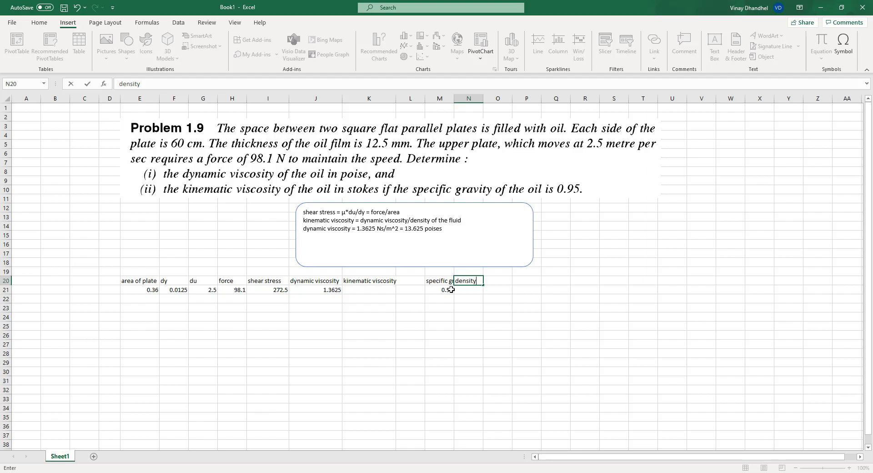
pyautogui.press('Return')
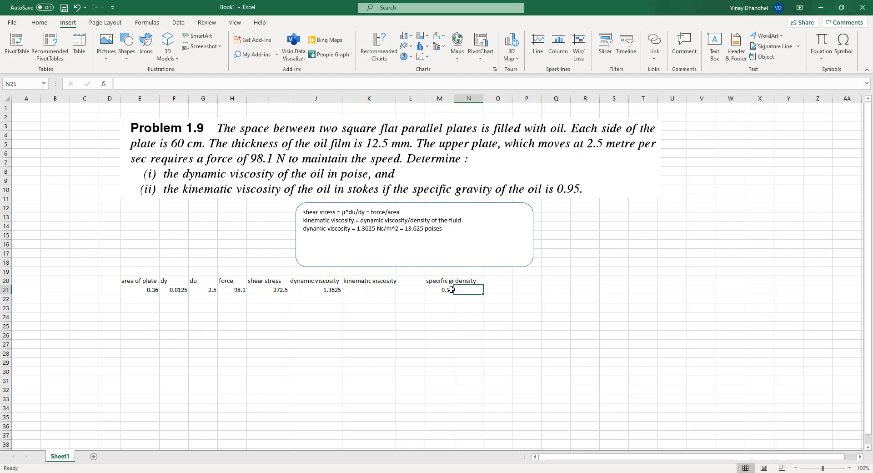
pyautogui.write('=.95*1000')
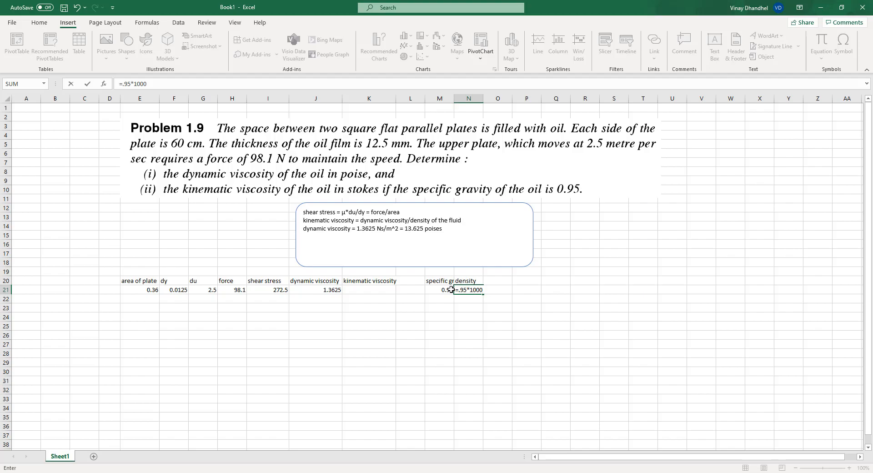
pyautogui.press('Return')
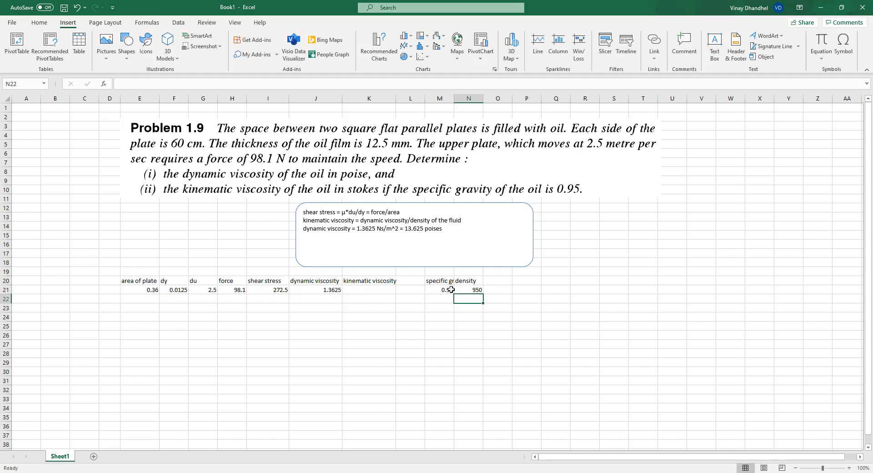
# Add the line "density of oil = specific gravity*density of water" to the rounded text box
pyautogui.click(470, 242)
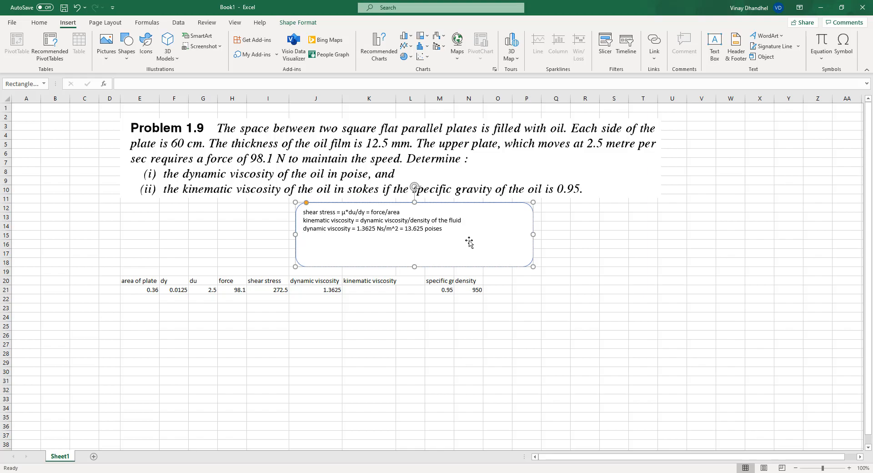
pyautogui.write('dnsity')
pyautogui.press('F12')
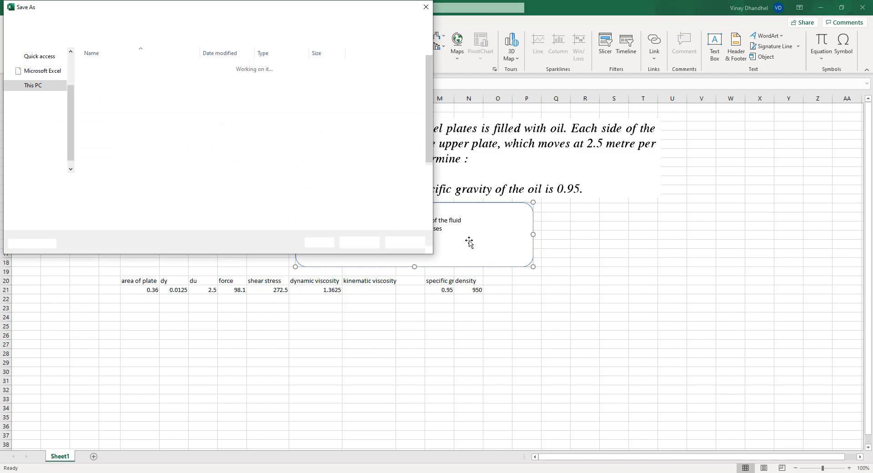
pyautogui.click(426, 6)
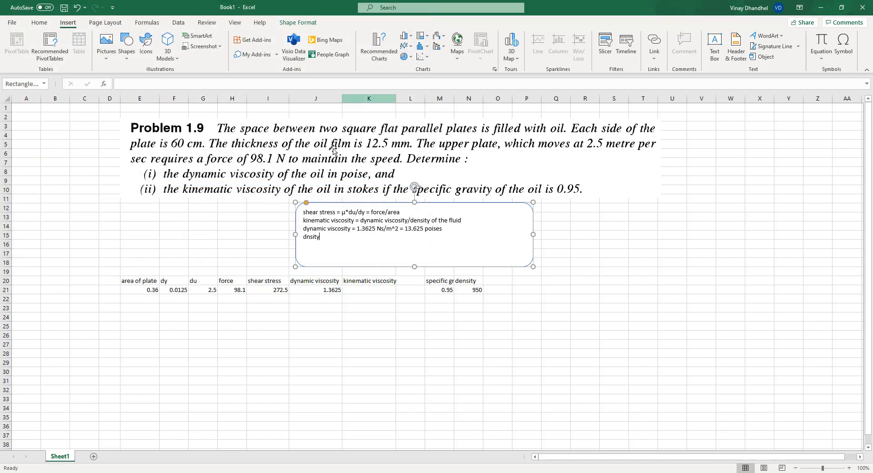
pyautogui.press('BackSpace')
pyautogui.press('BackSpace')
pyautogui.press('BackSpace')
pyautogui.press('BackSpace')
pyautogui.press('BackSpace')
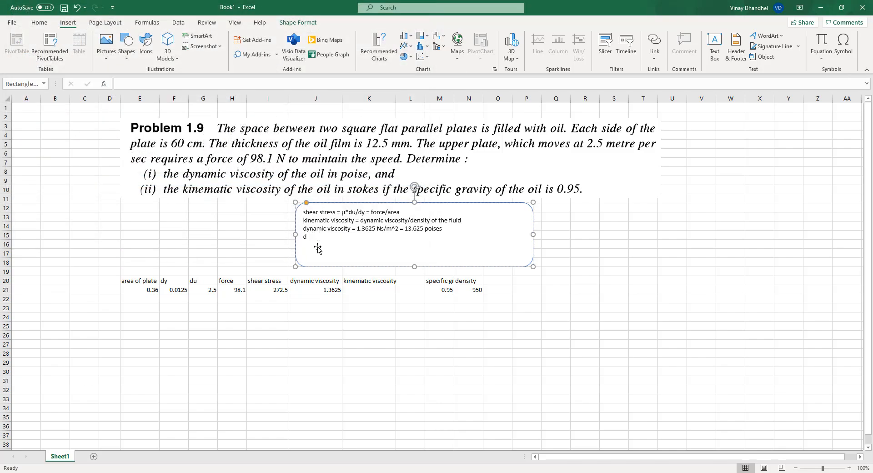
pyautogui.write('ensity of oil = specific gravity*density')
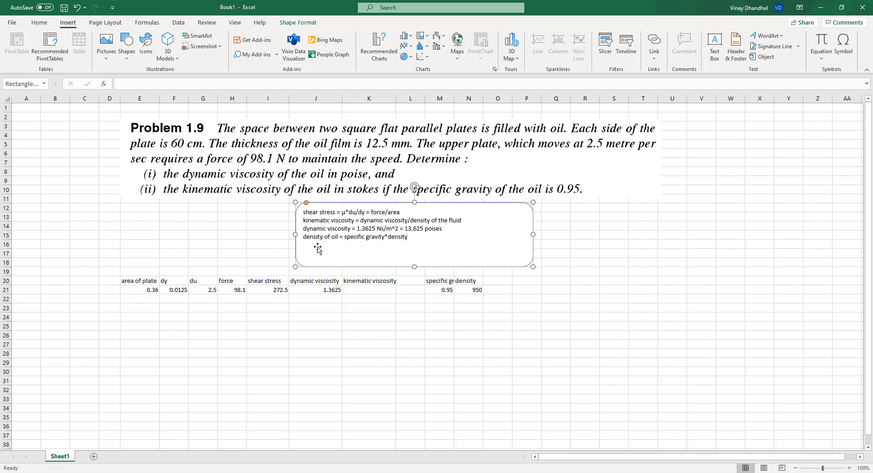
pyautogui.write(' of water ')
# Add the line "density of water = 1000 kg/m^3" at the end of the text box notes
pyautogui.write('density o')
pyautogui.write('f water')
pyautogui.write(' =')
pyautogui.write(' 1000 k')
pyautogui.write('g')
pyautogui.write('/')
pyautogui.write('m')
pyautogui.write('^')
pyautogui.write('3')
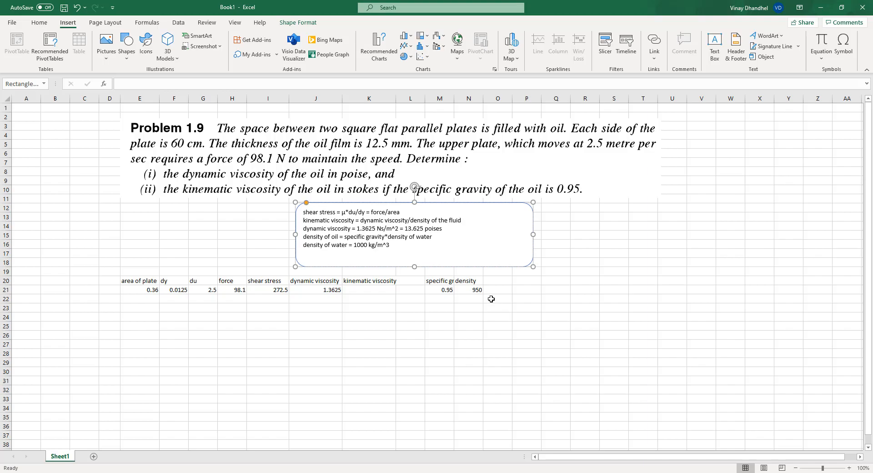
# Compute the kinematic viscosity in K21 as dynamic viscosity over density with =J21/N21
pyautogui.click(368, 290)
pyautogui.write('=')
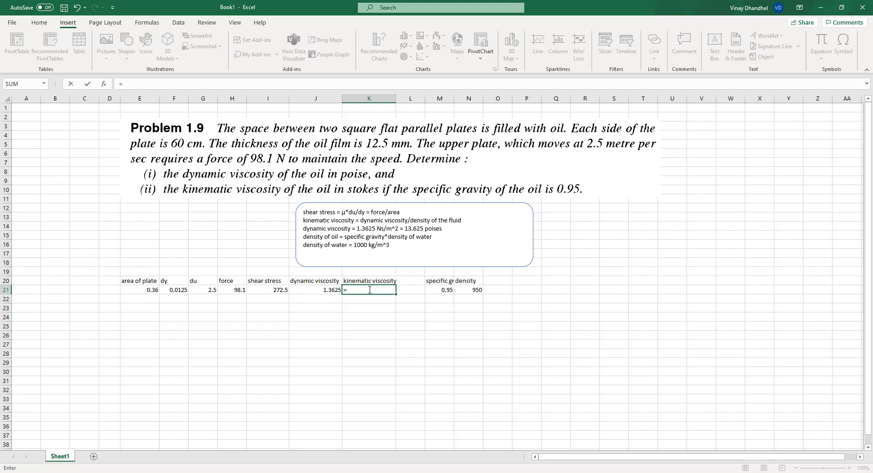
pyautogui.click(335, 291)
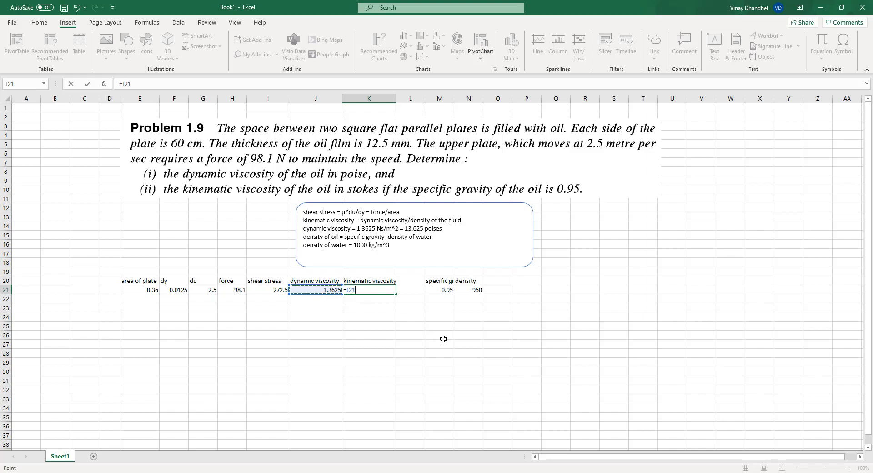
pyautogui.write('/')
pyautogui.click(474, 291)
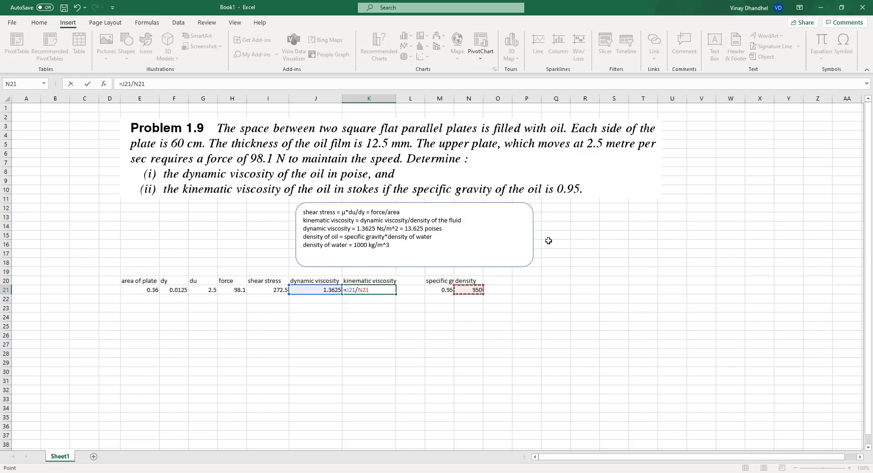
pyautogui.press('Return')
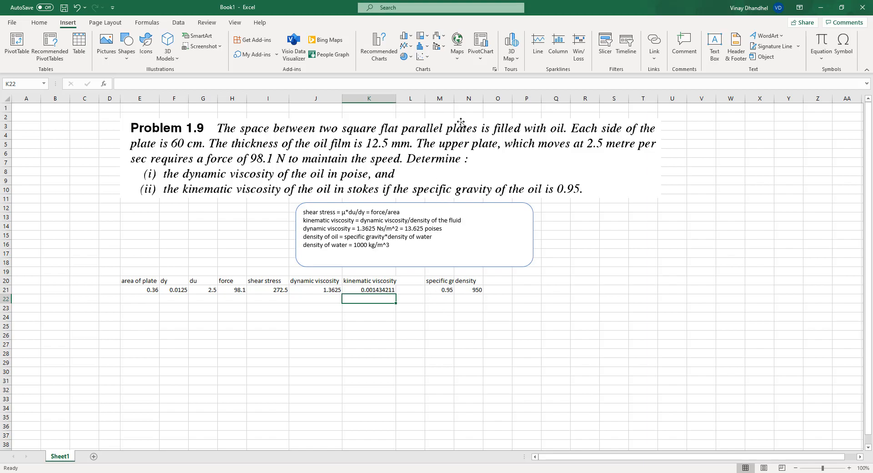
# Widen column M to fit its "specific gravity of oil" label and center the labels and values in M20:N21
pyautogui.moveTo(454, 100); pyautogui.dragTo(530, 104)
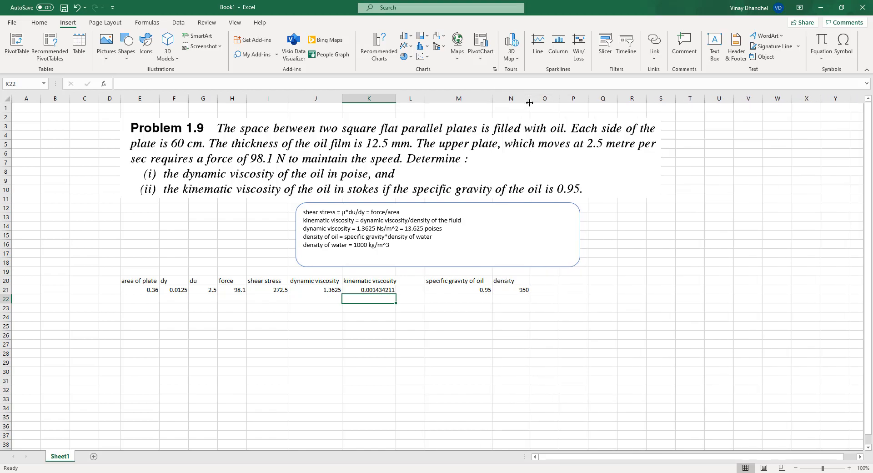
pyautogui.click(482, 291)
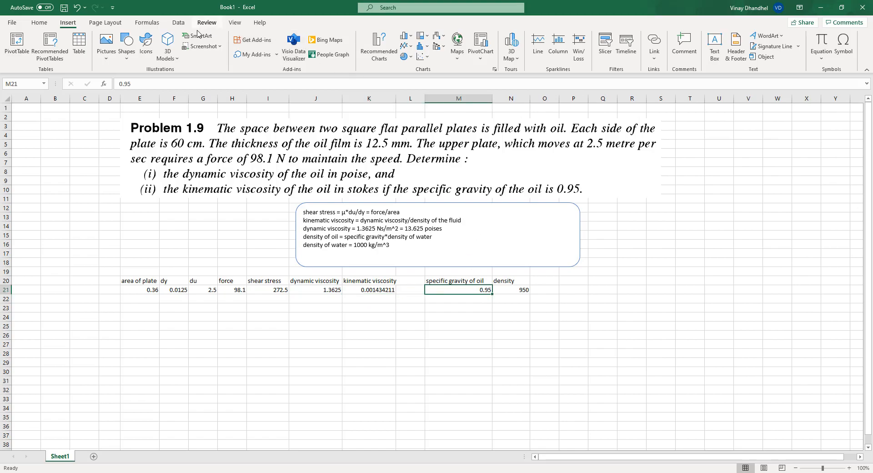
pyautogui.click(40, 24)
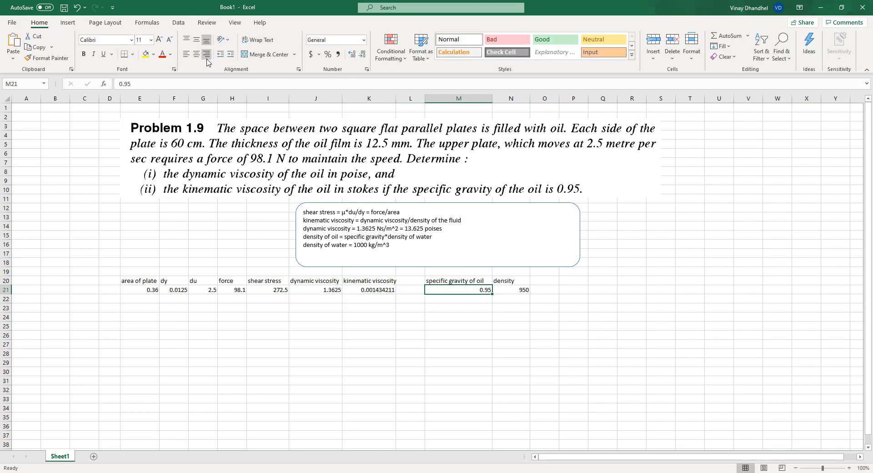
pyautogui.click(198, 57)
pyautogui.click(517, 289)
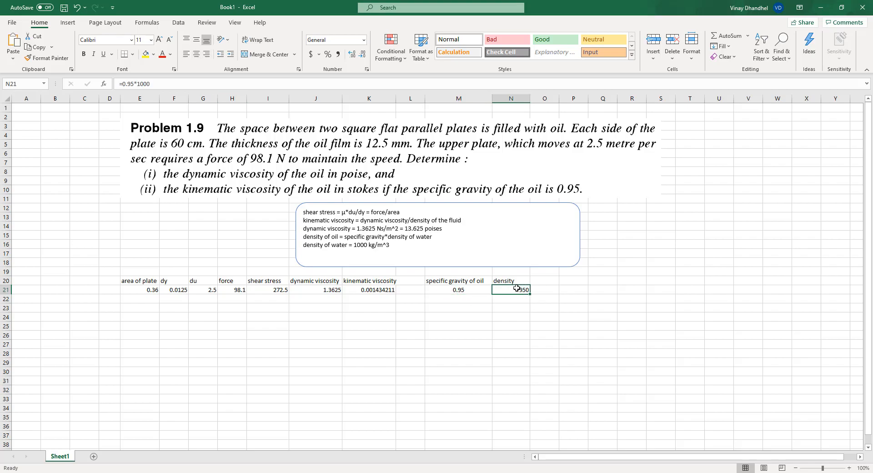
pyautogui.click(198, 56)
pyautogui.click(513, 280)
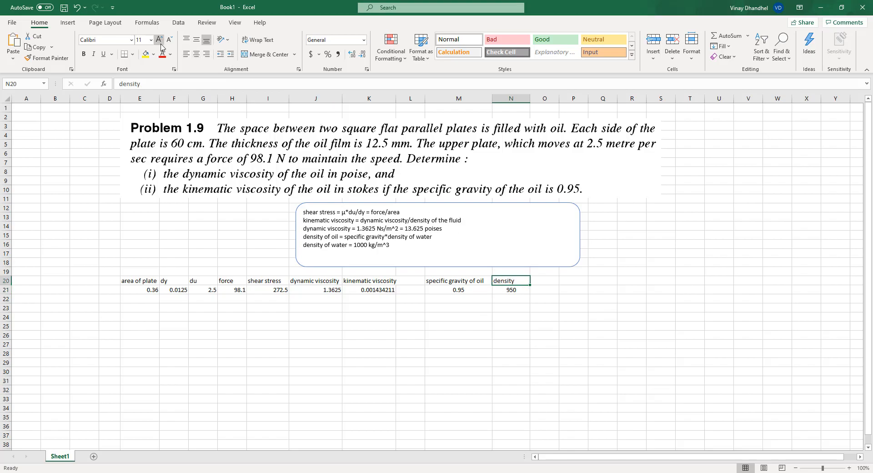
pyautogui.click(196, 55)
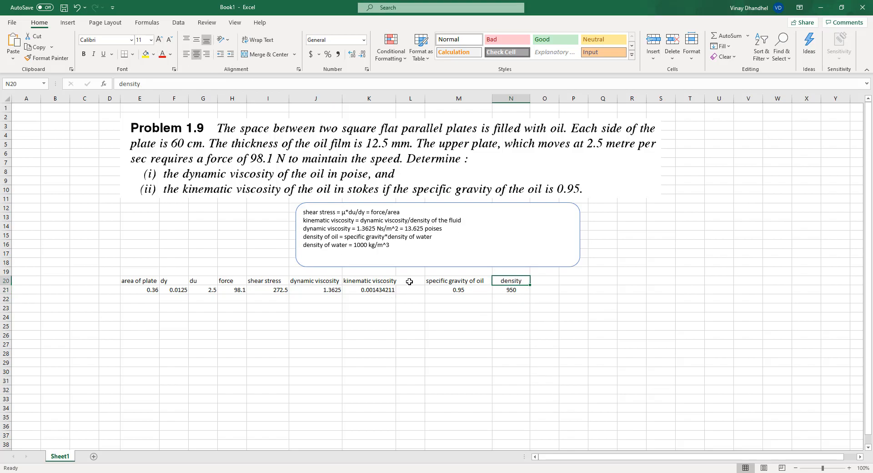
pyautogui.click(450, 282)
pyautogui.click(196, 54)
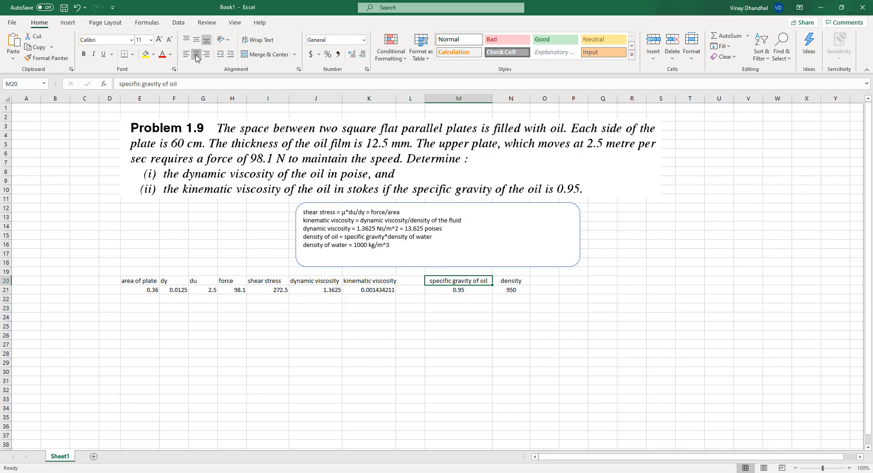
# Center the dynamic and kinematic viscosity labels and values in J20:K21
pyautogui.click(370, 282)
pyautogui.moveTo(371, 283); pyautogui.dragTo(370, 291)
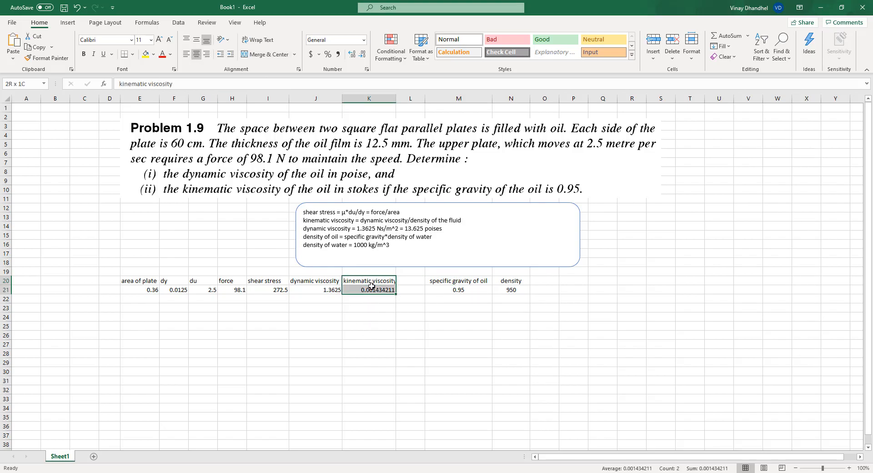
pyautogui.click(196, 55)
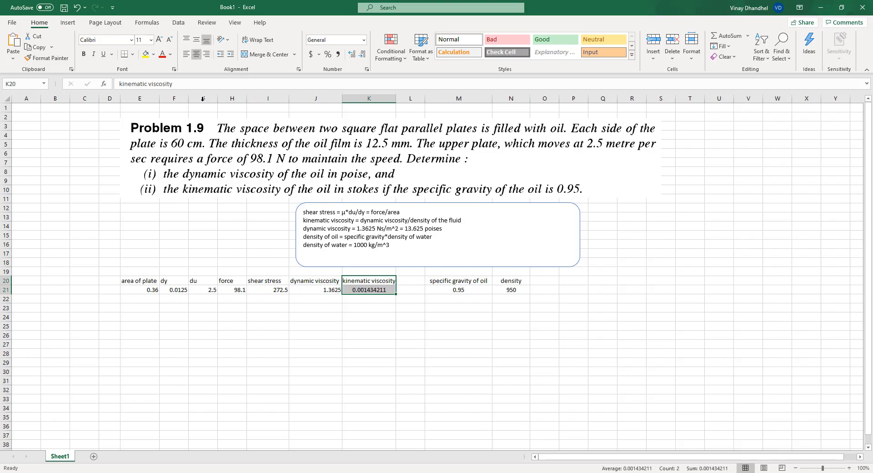
pyautogui.click(304, 281)
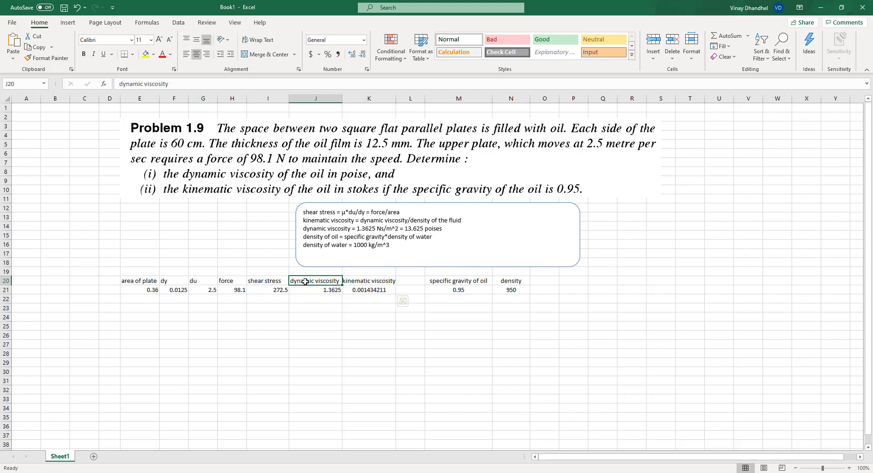
pyautogui.moveTo(303, 281); pyautogui.dragTo(305, 289)
pyautogui.click(197, 54)
# Center the shear stress, area of plate, dy, du and force labels and values in E20:I21
pyautogui.click(278, 284)
pyautogui.moveTo(277, 285); pyautogui.dragTo(278, 290)
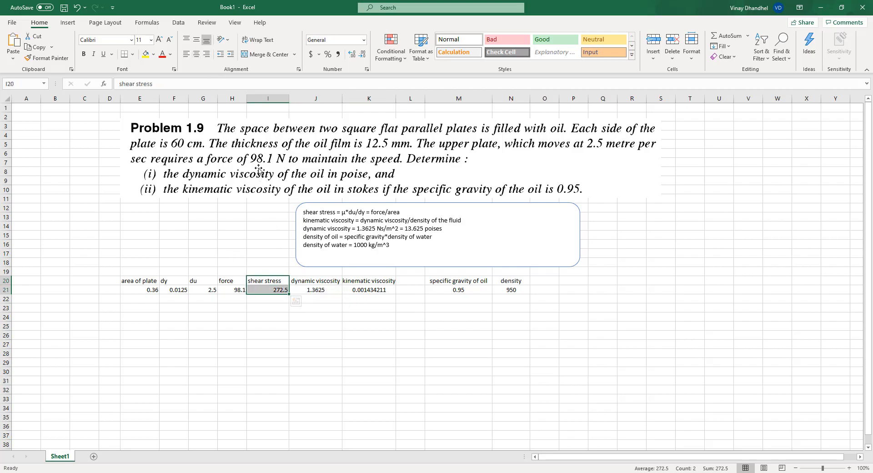
pyautogui.click(196, 56)
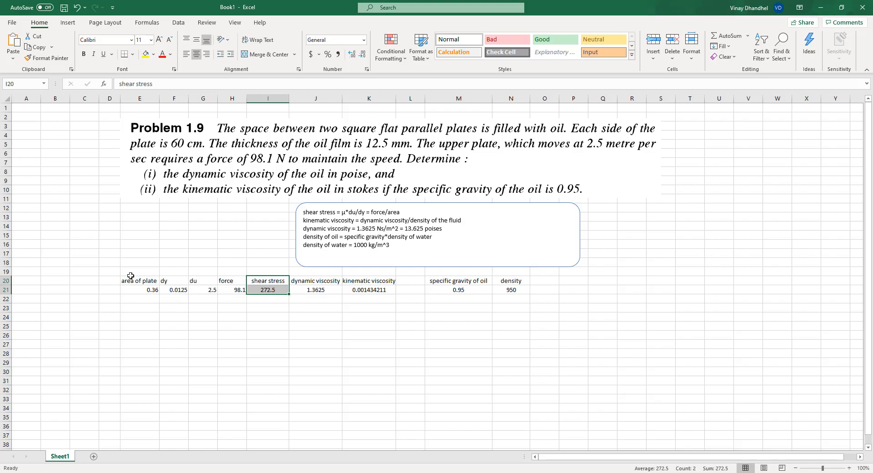
pyautogui.moveTo(131, 279); pyautogui.dragTo(220, 293)
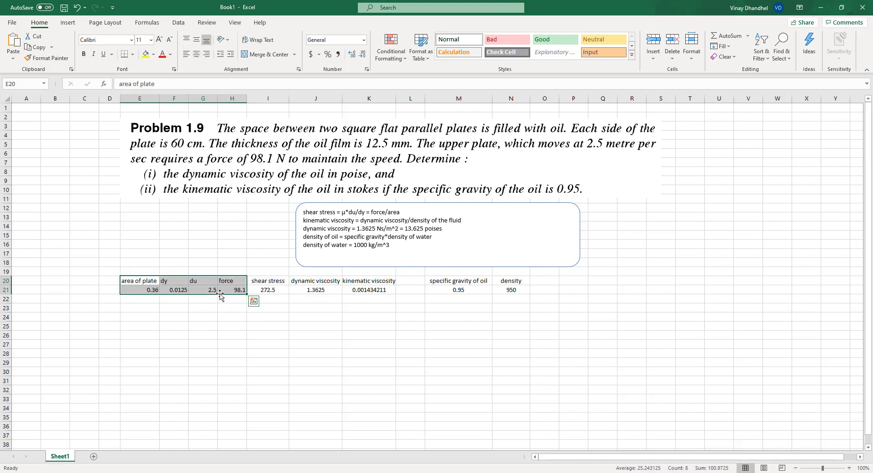
pyautogui.click(197, 54)
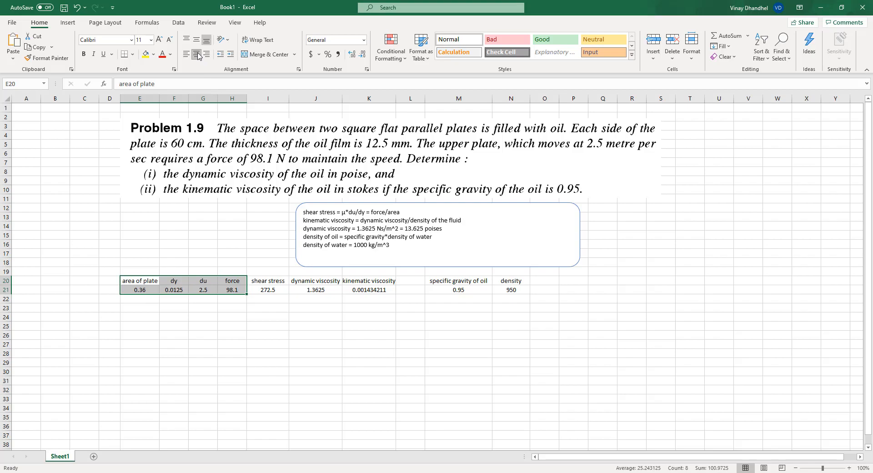
pyautogui.click(318, 325)
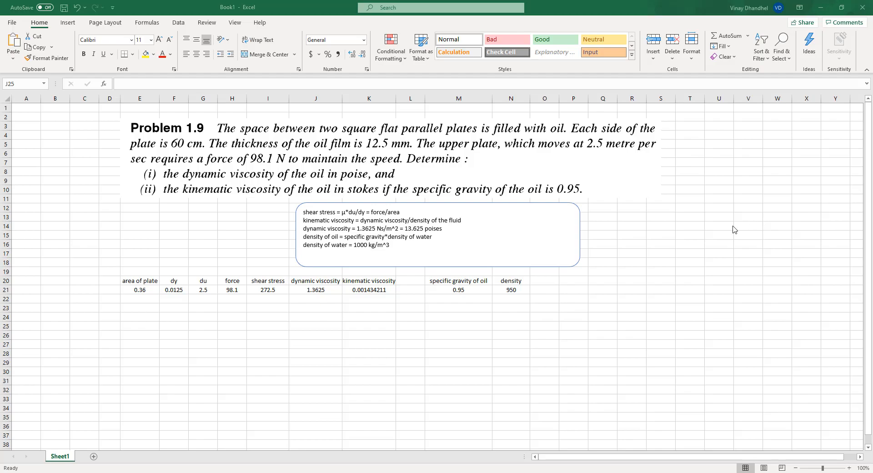
# Add the line "kinematic viscosity = 0.001434 m^2/s = 0.001434*10^4 cm^2/s" at the end of the text box notes
pyautogui.click(424, 256)
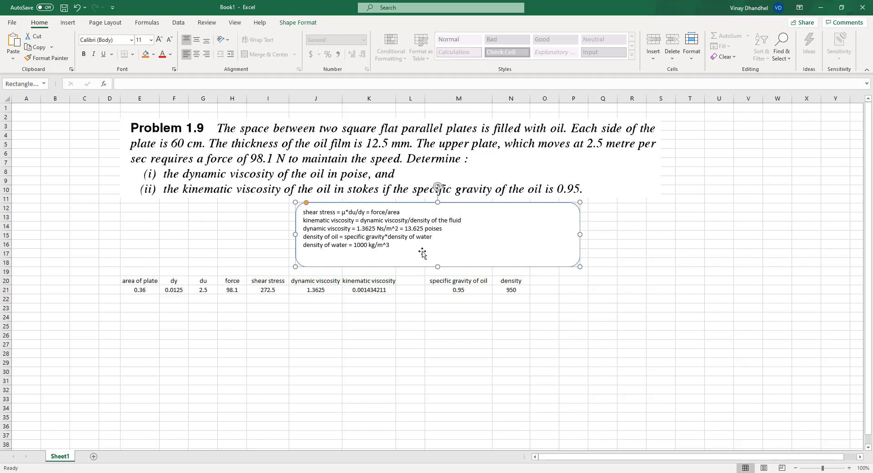
pyautogui.press('Return')
pyautogui.write('kinematic viscosity = 0.001434 m')
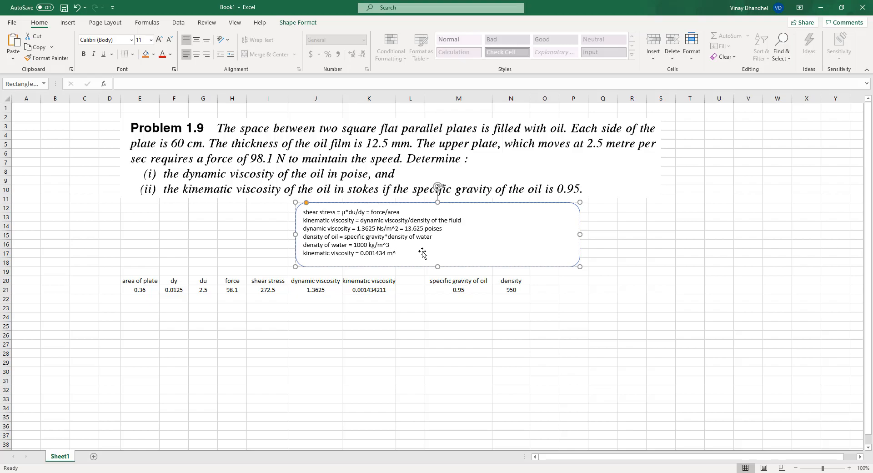
pyautogui.write('^2/s =')
pyautogui.write('0.000')
pyautogui.press('BackSpace')
pyautogui.write('1434*10^4 cm^2/s')
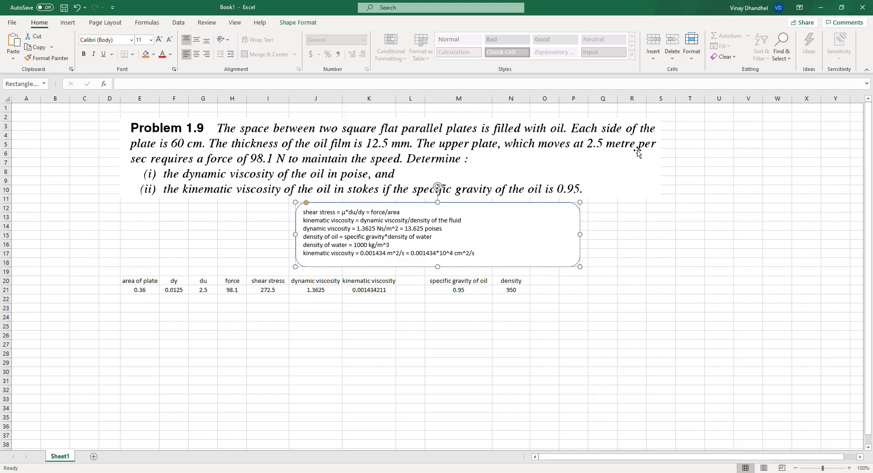
# Extend the kinematic viscosity result line in the text box with "= 14.34 stokes { cm^2/s = stoke"
pyautogui.write(' =')
pyautogui.write('14.34')
pyautogui.write(' stokes')
pyautogui.write('c')
pyautogui.write('m^')
pyautogui.write('2')
pyautogui.write('/s')
pyautogui.write(' =')
pyautogui.write(' 14.34 stokes { cm^2/')
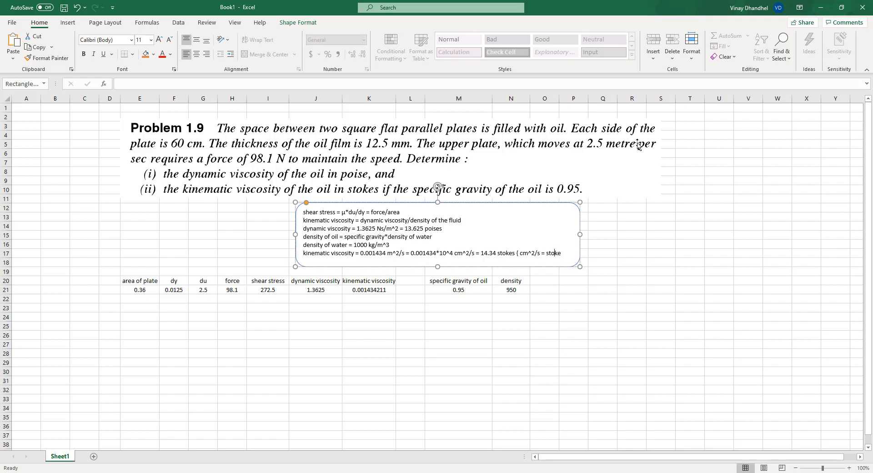
pyautogui.write('s')
pyautogui.press('BackSpace')
pyautogui.press('BackSpace')
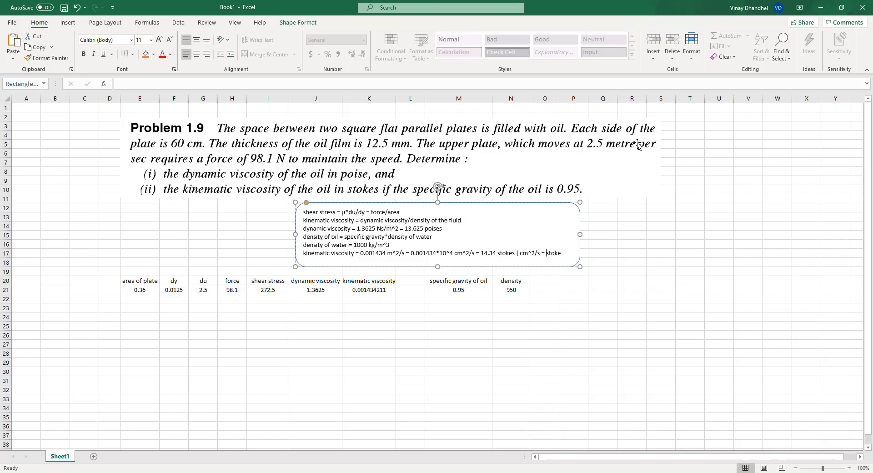